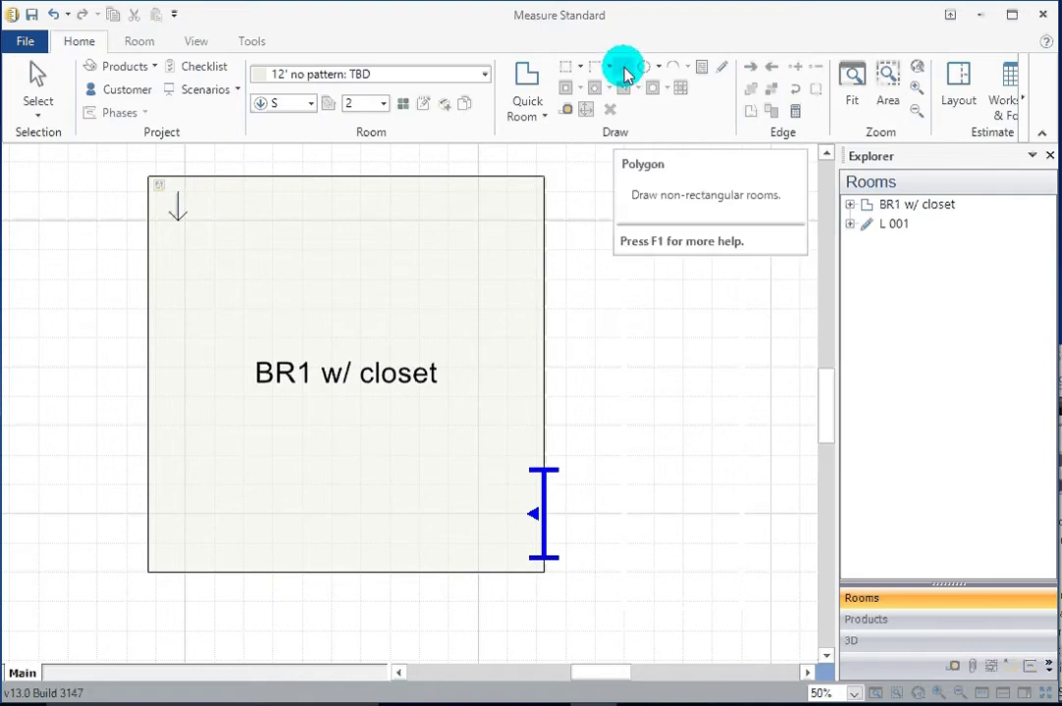
{"action": "left_click", "coordinate": [527, 84]}
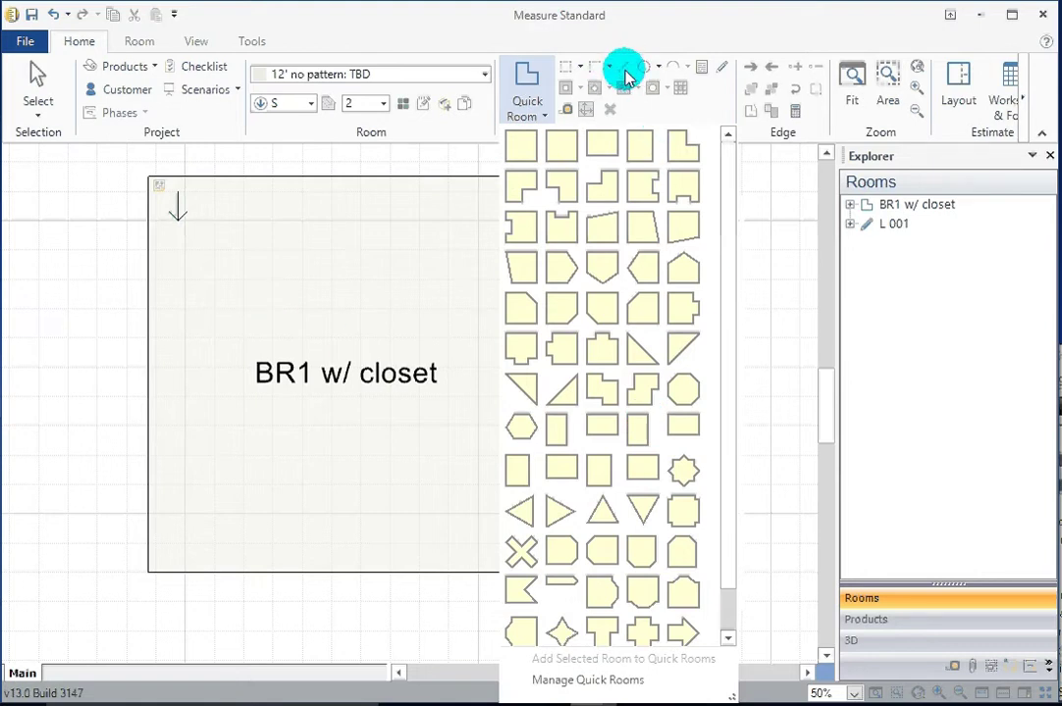
{"action": "left_click", "coordinate": [628, 19]}
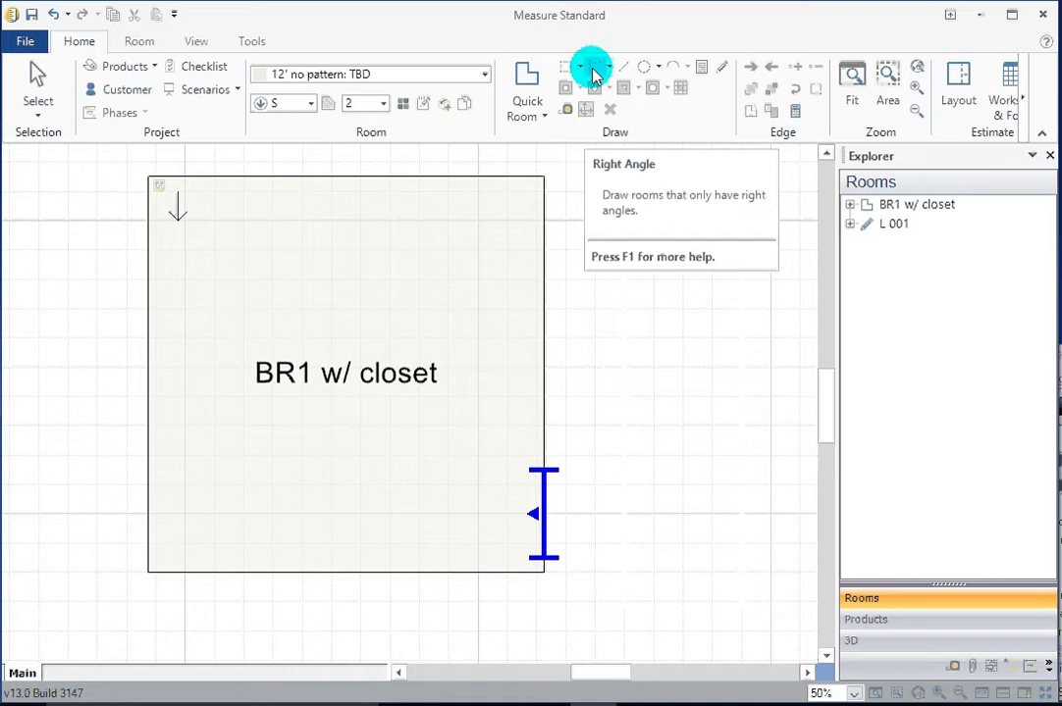
Draw a right-angle room 4' 0" wide and 15' 0" long just east of the BR1 w/ closet room.
{"action": "left_click", "coordinate": [595, 75]}
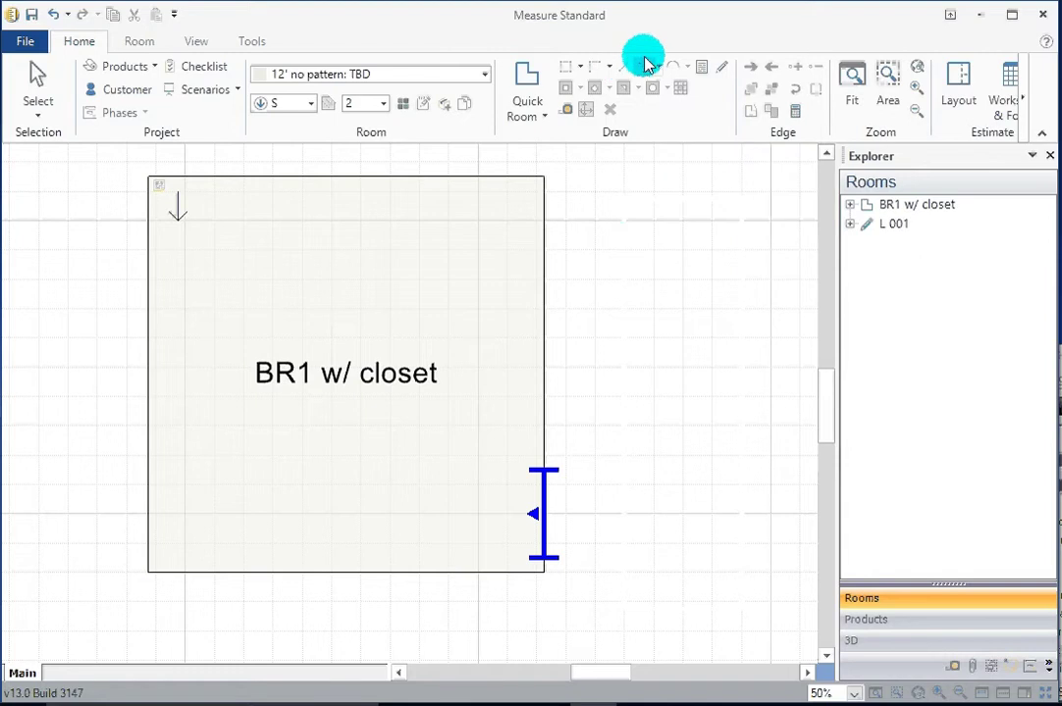
{"action": "left_click", "coordinate": [596, 177]}
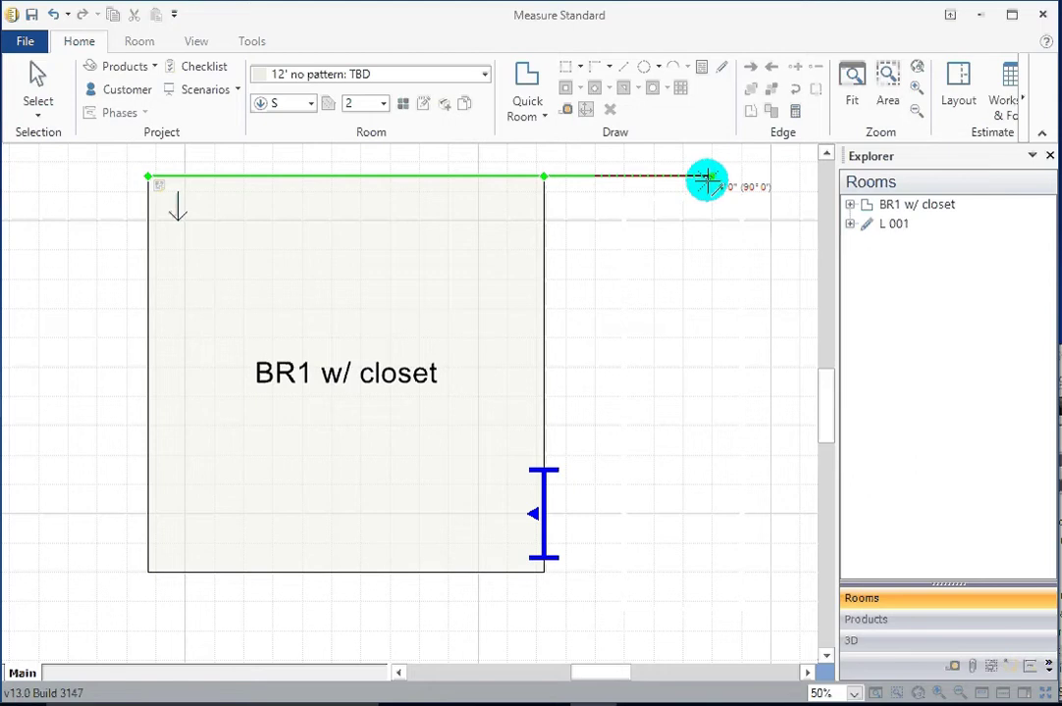
{"action": "left_click", "coordinate": [712, 175]}
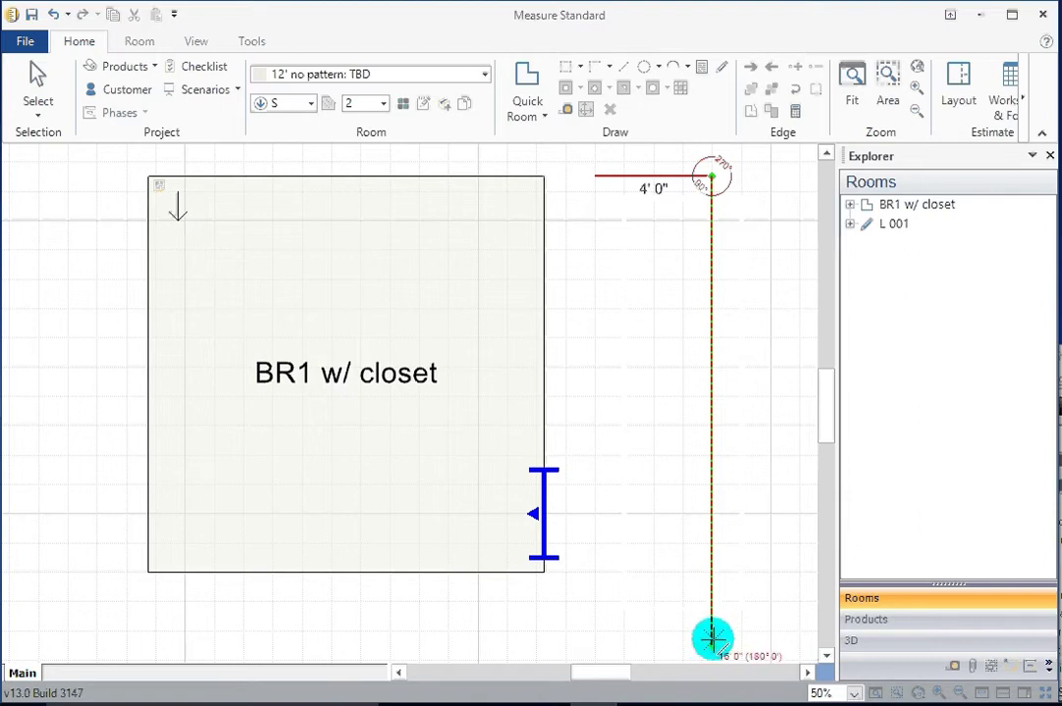
{"action": "scroll", "coordinate": [708, 582], "scroll_direction": "down", "scroll_amount": 1}
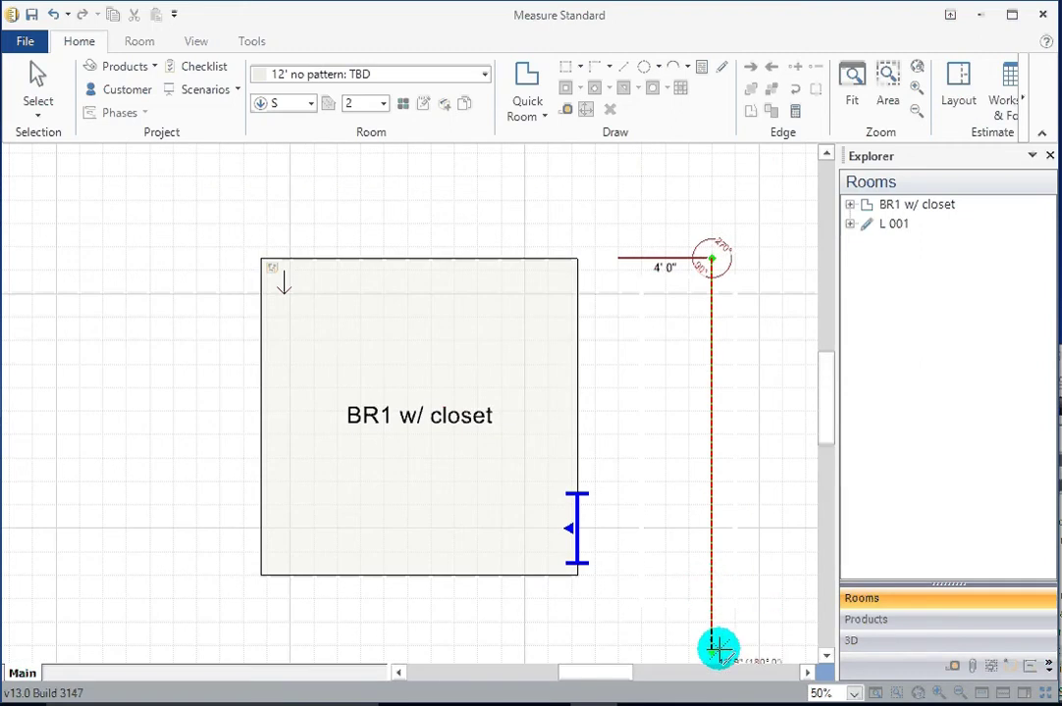
{"action": "scroll", "coordinate": [717, 648], "scroll_direction": "down", "scroll_amount": 1}
{"action": "scroll", "coordinate": [717, 648], "scroll_direction": "up", "scroll_amount": 1}
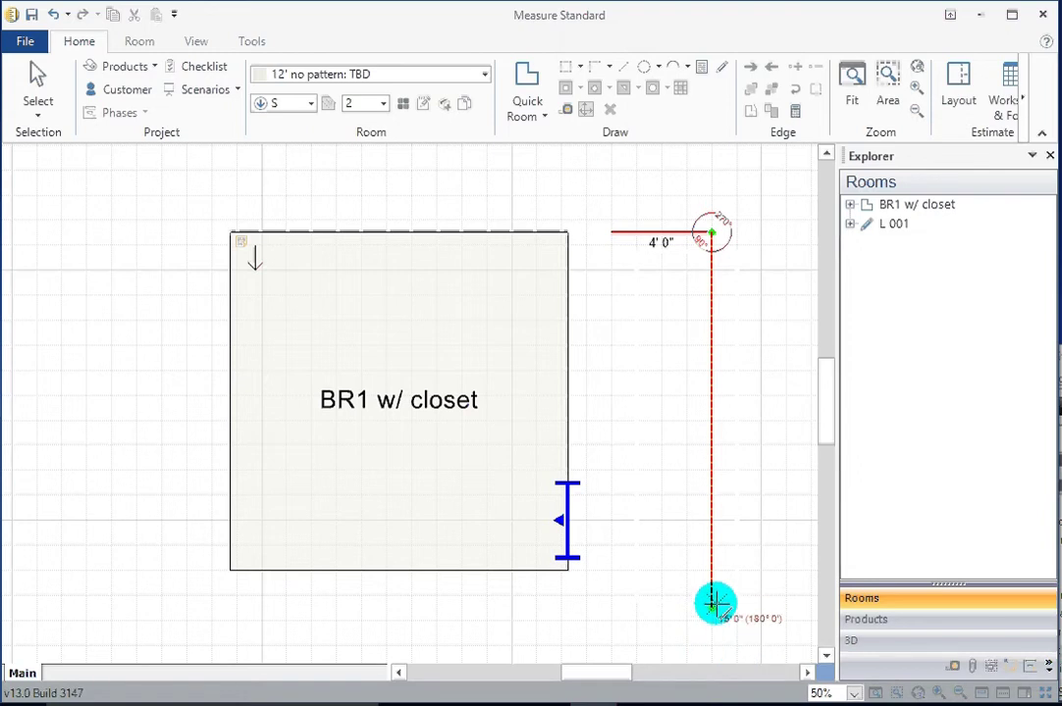
{"action": "left_click", "coordinate": [714, 603]}
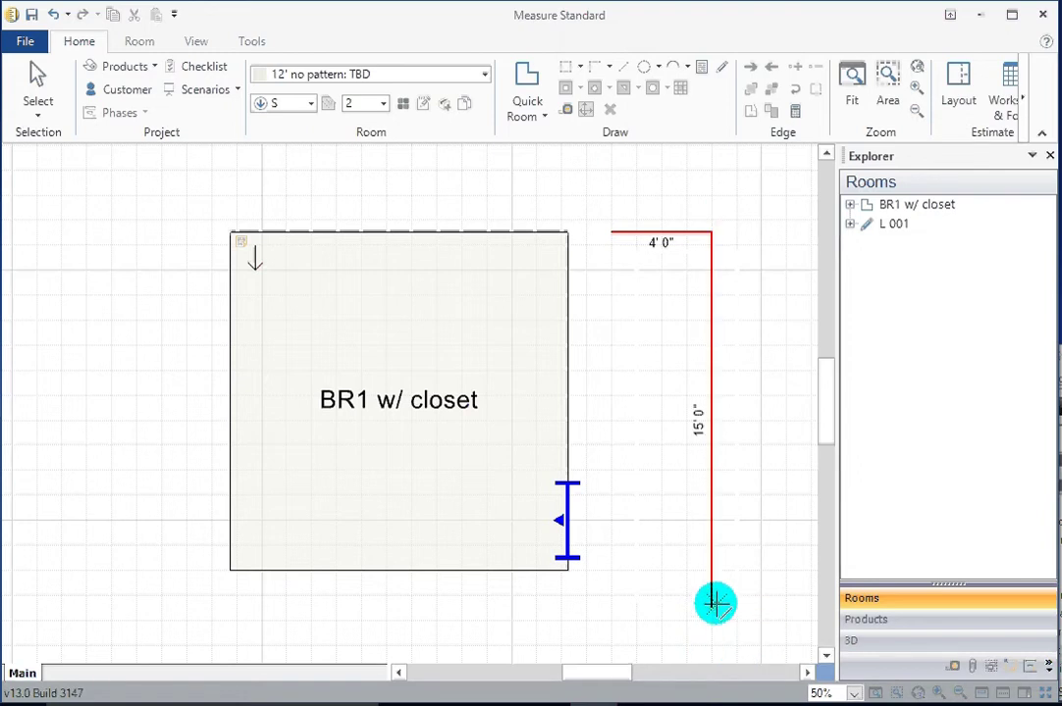
{"action": "left_click", "coordinate": [611, 609]}
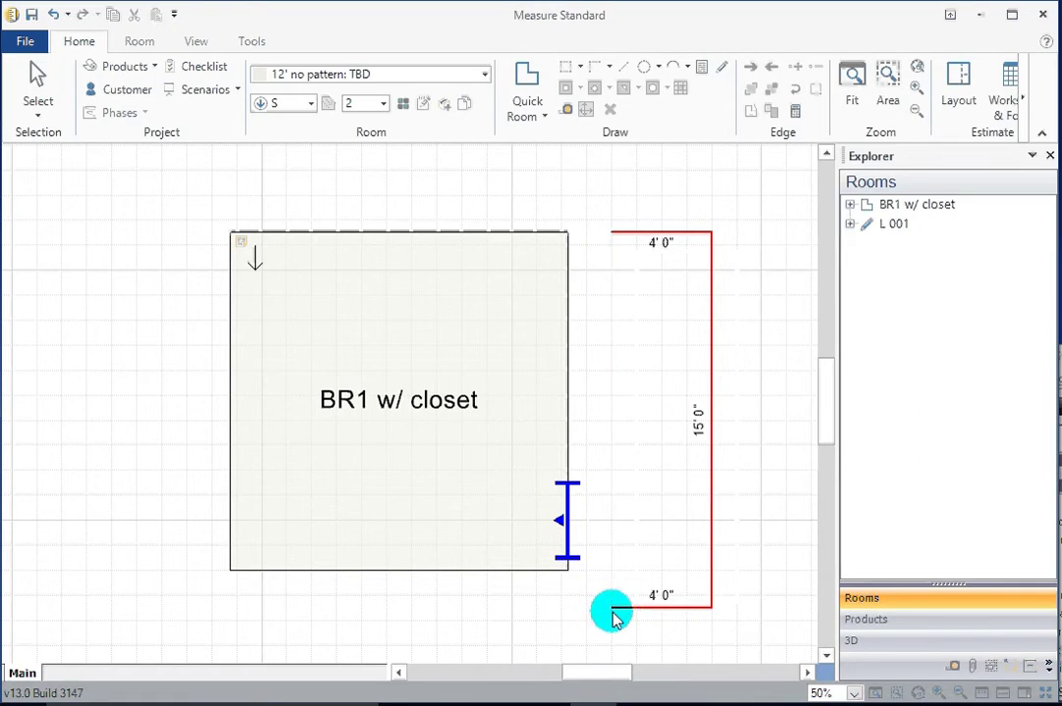
{"action": "left_click", "coordinate": [609, 232]}
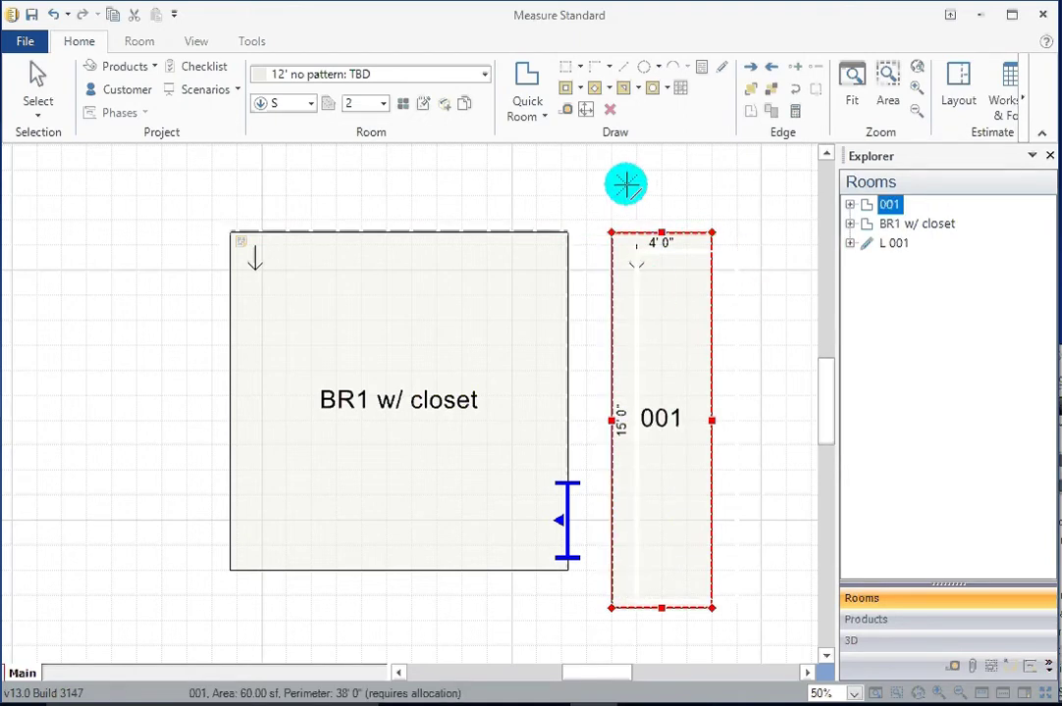
{"action": "left_click", "coordinate": [41, 79]}
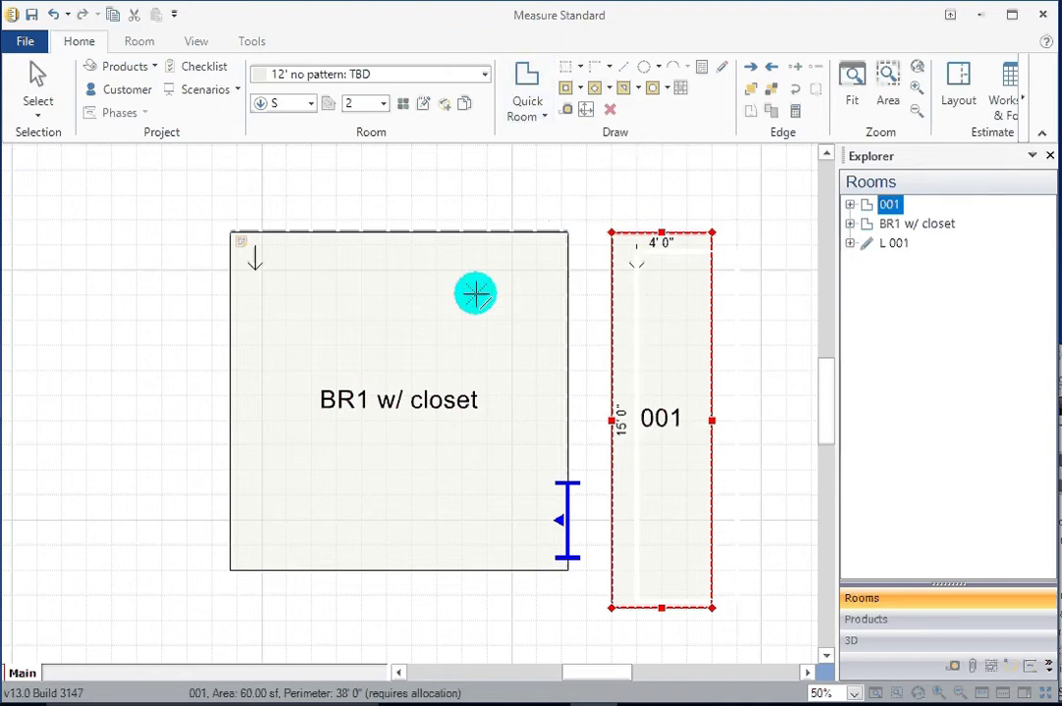
{"action": "left_click", "coordinate": [404, 292]}
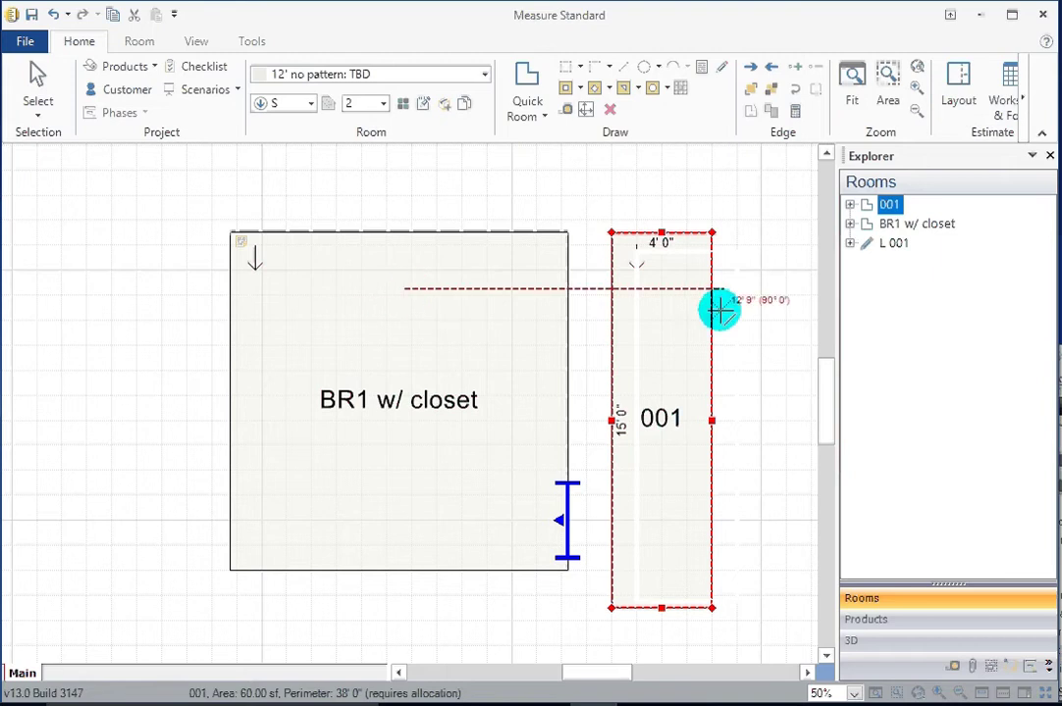
Stretch the narrow room to 20' 0" long and move it flush against BR1 w/ closet's east wall, with their top edges aligned.
{"action": "left_click", "coordinate": [39, 82]}
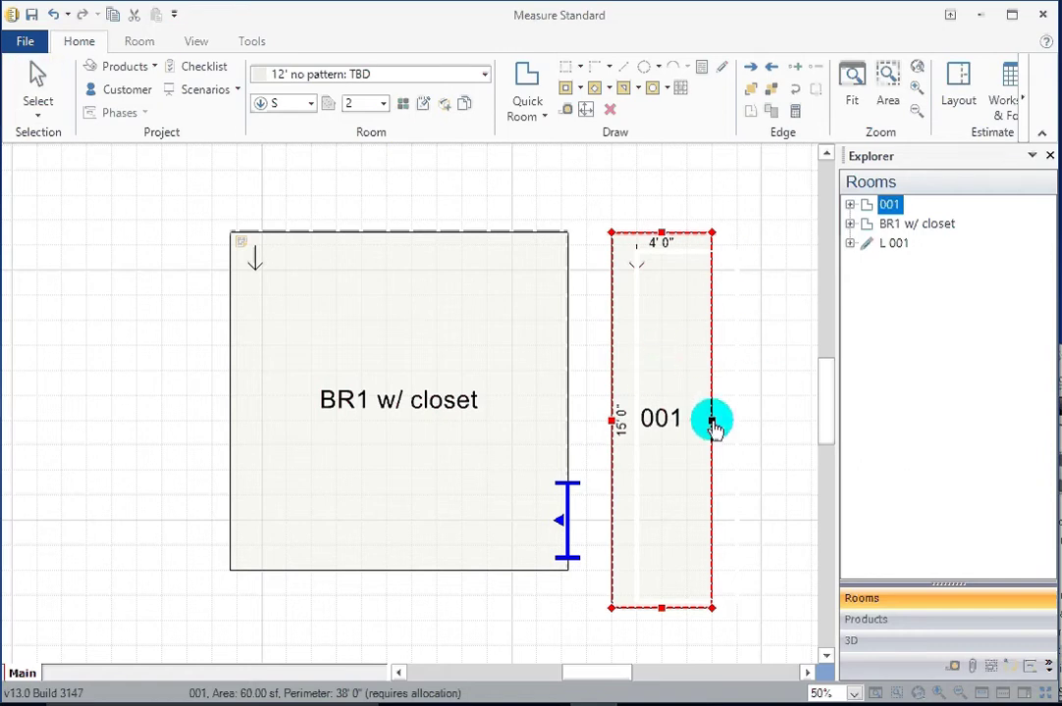
{"action": "left_click_drag", "start_coordinate": [661, 235], "coordinate": [660, 157]}
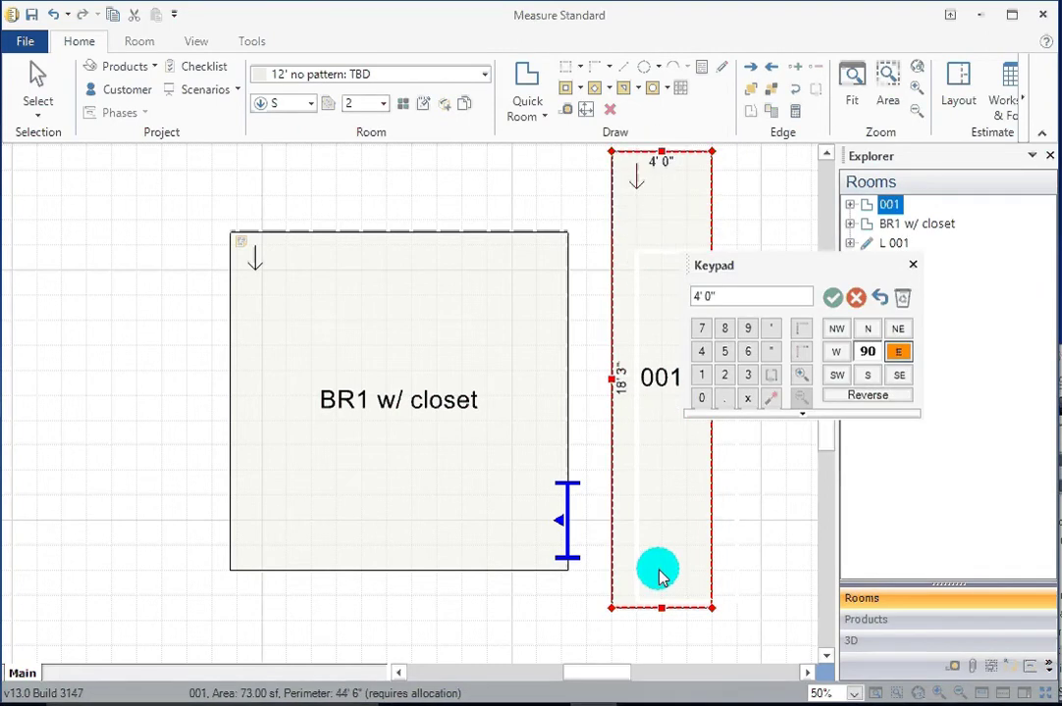
{"action": "left_click_drag", "start_coordinate": [663, 611], "coordinate": [657, 645]}
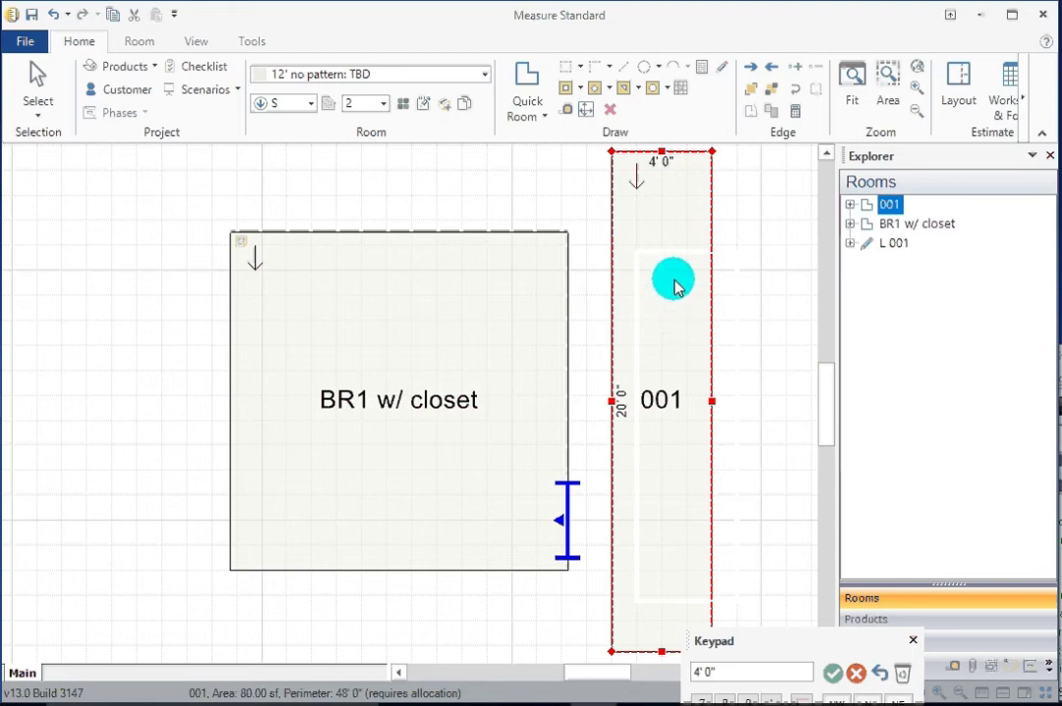
{"action": "left_click_drag", "start_coordinate": [675, 284], "coordinate": [629, 363]}
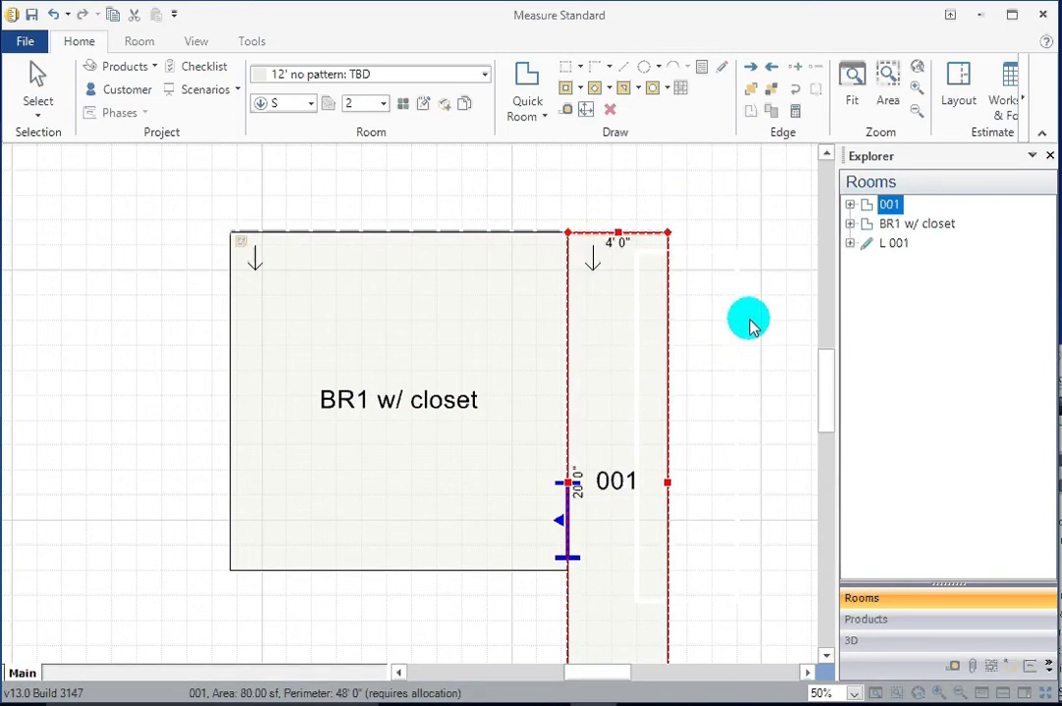
{"action": "left_click", "coordinate": [753, 383]}
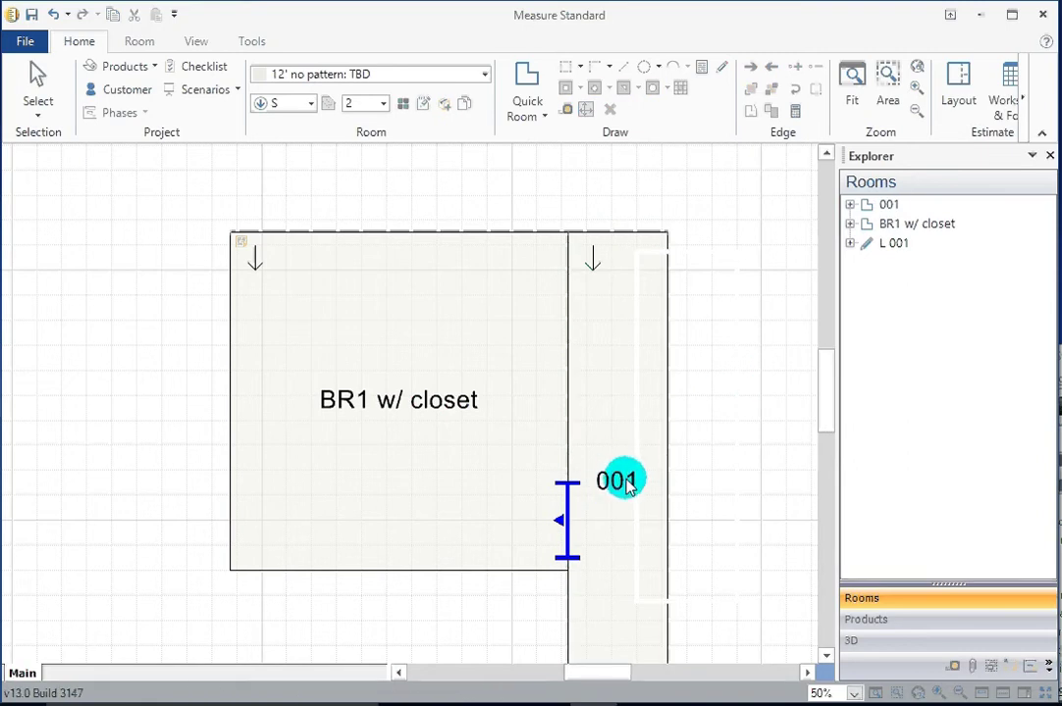
Name the narrow room Hall and add the notes "Remove and Dispose Old Carpet and Pad" and "3lf Gold Foldover".
{"action": "double_click", "coordinate": [619, 486]}
{"action": "type", "text": "Hall"}
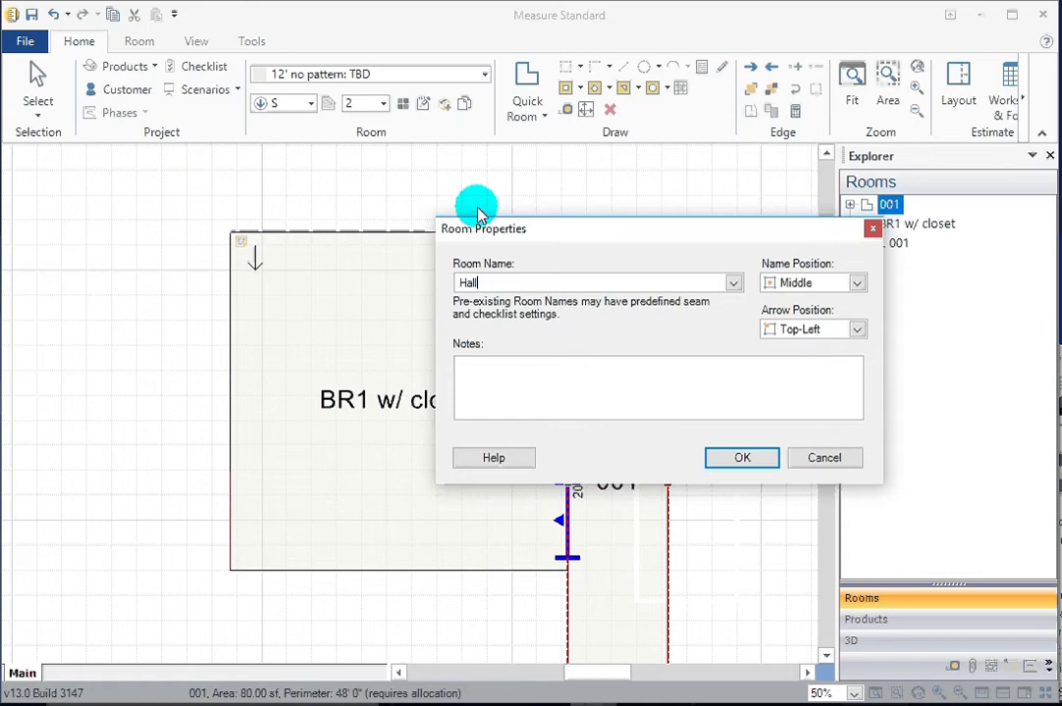
{"action": "left_click", "coordinate": [510, 373]}
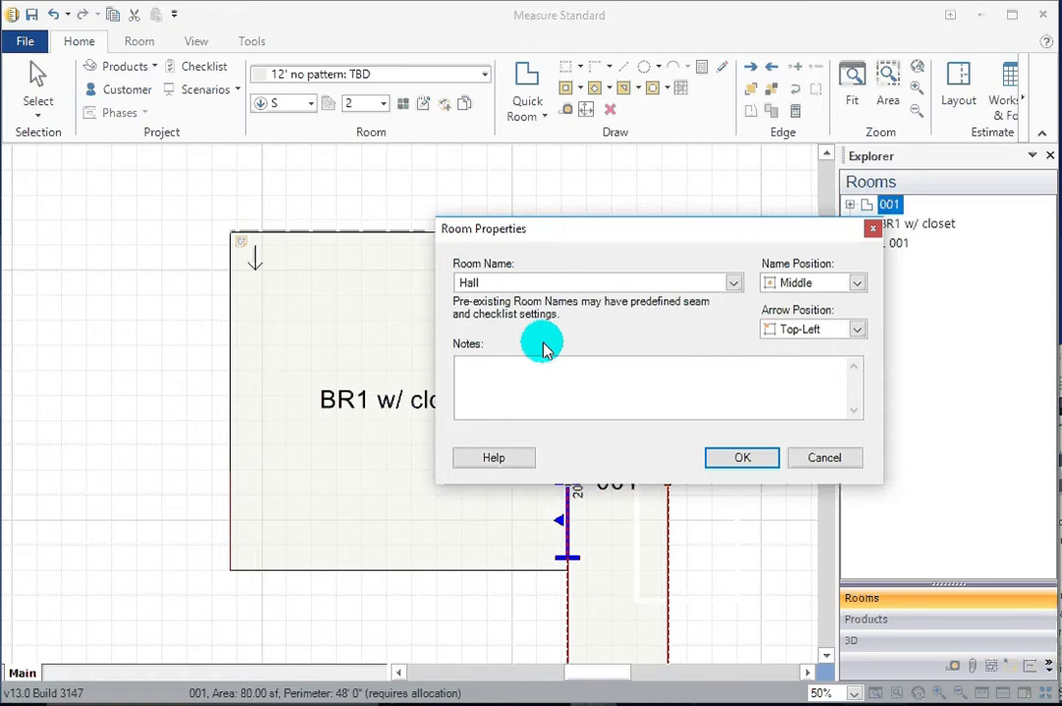
{"action": "type", "text": "Remove and Dispos"}
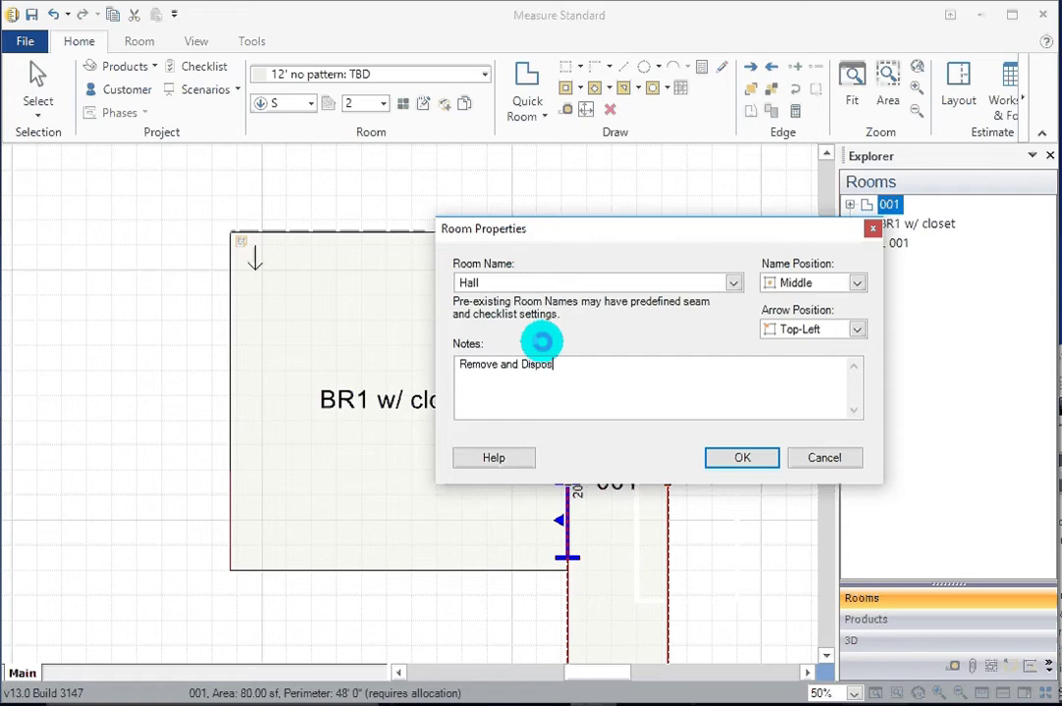
{"action": "type", "text": "e Old Carpet and Pad"}
{"action": "key", "text": "Return"}
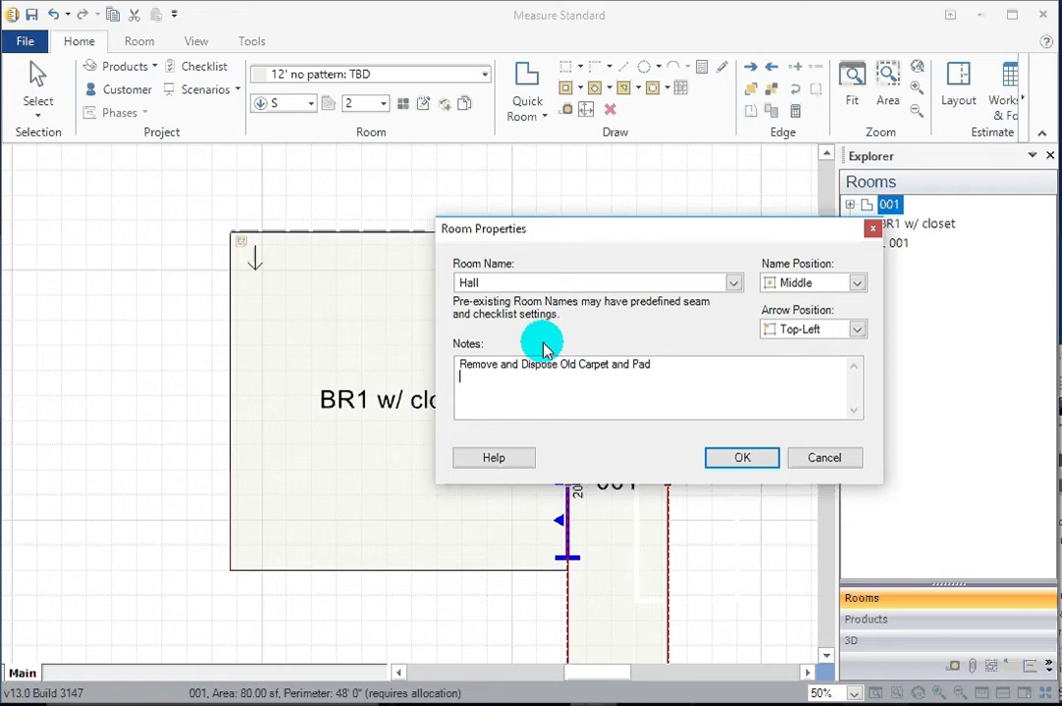
{"action": "key", "text": "Return"}
{"action": "type", "text": "3lf Gold Foldover"}
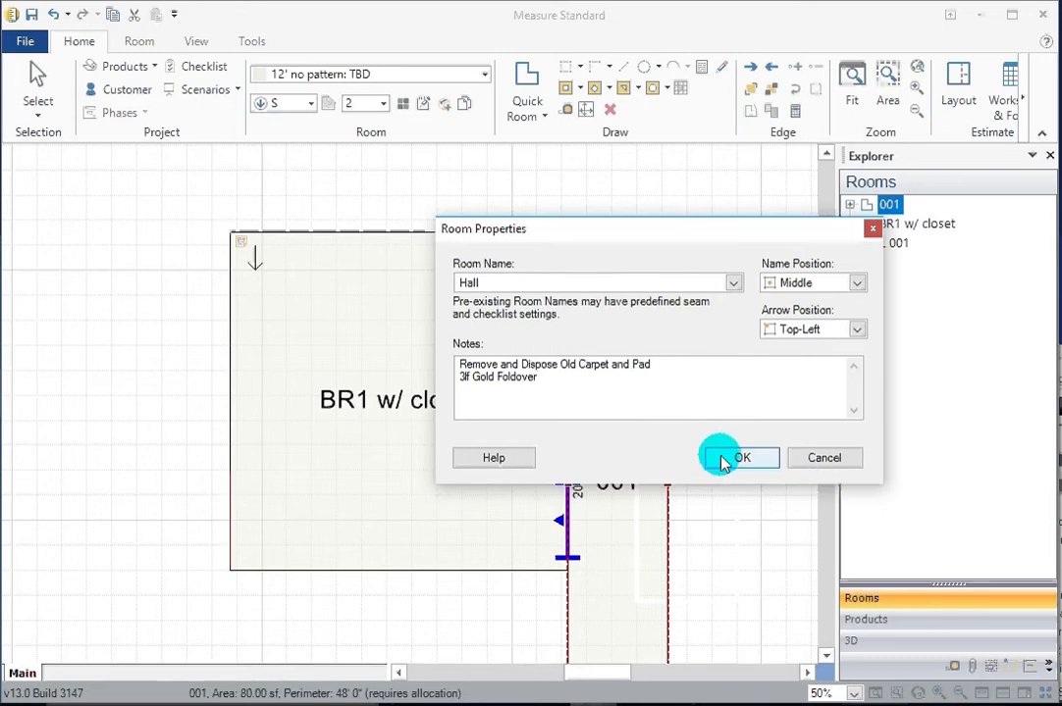
{"action": "left_click", "coordinate": [533, 379]}
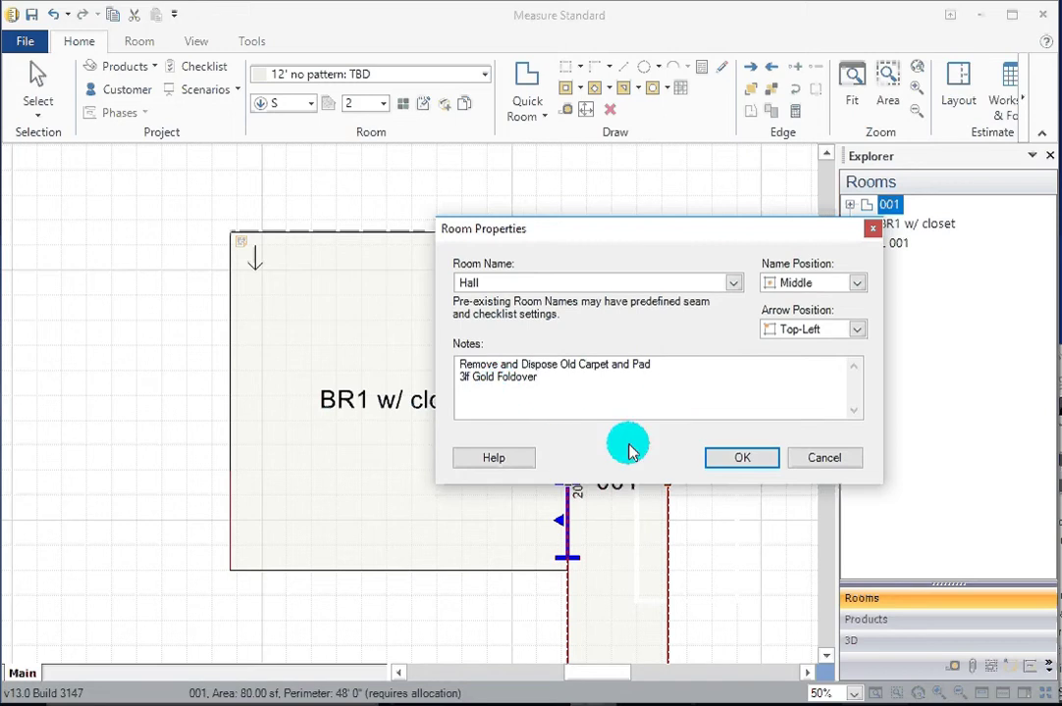
{"action": "left_click", "coordinate": [736, 461]}
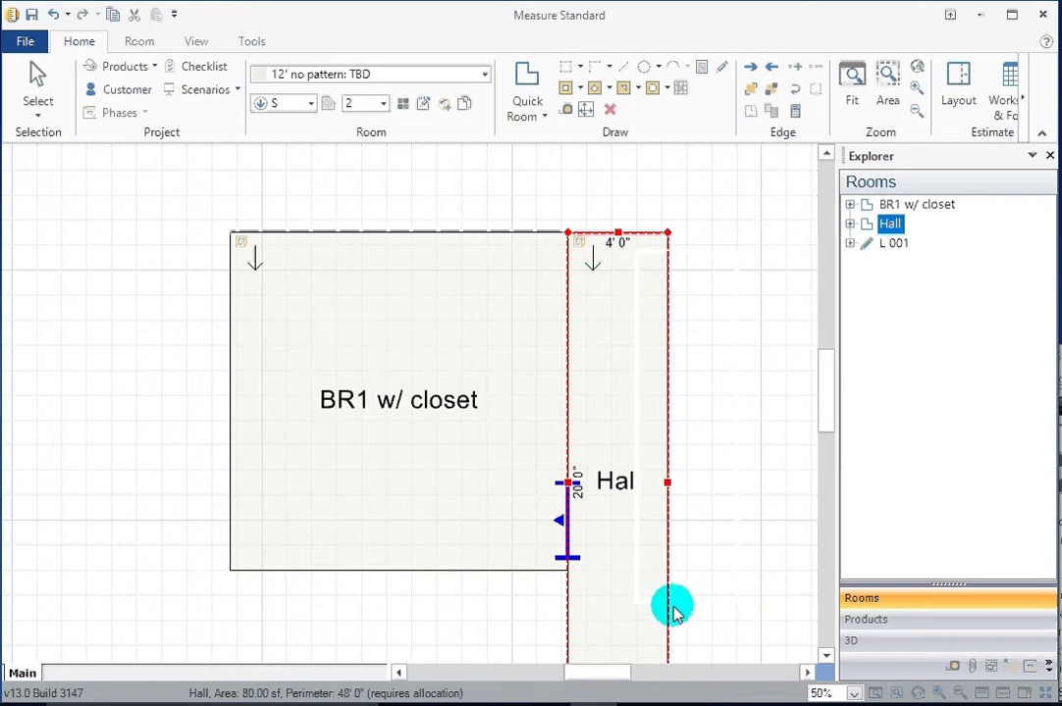
Review the Hall's name and notes in its room properties with the whole floor plan in view.
{"action": "scroll", "coordinate": [765, 534], "scroll_direction": "down", "scroll_amount": 1}
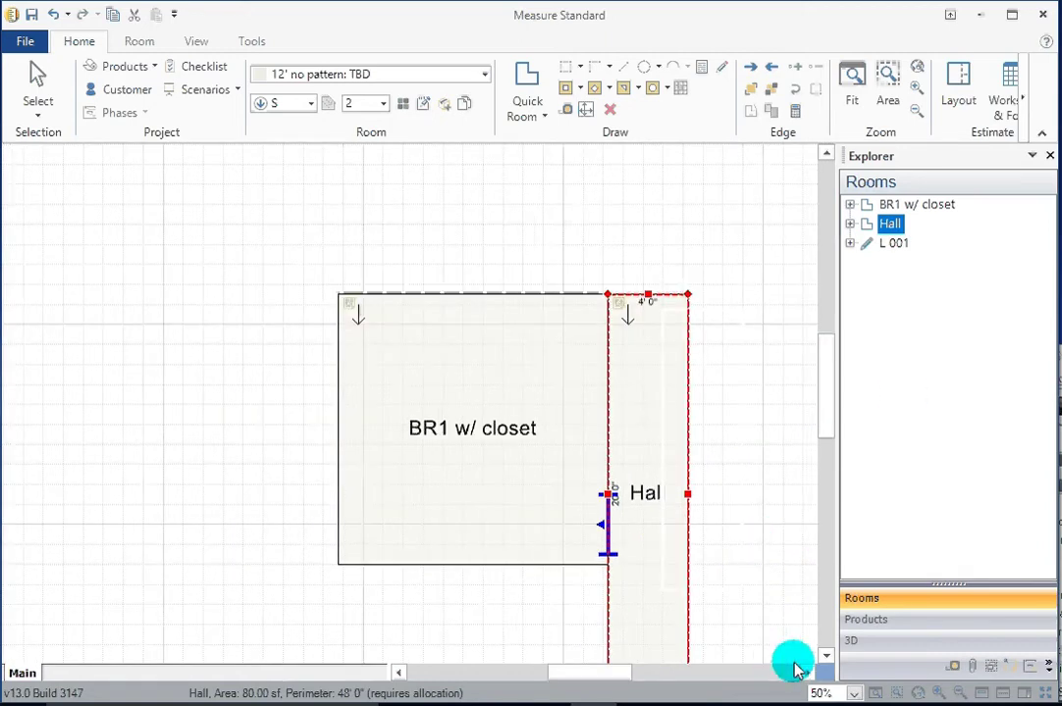
{"action": "left_click_drag", "start_coordinate": [806, 673], "coordinate": [805, 671]}
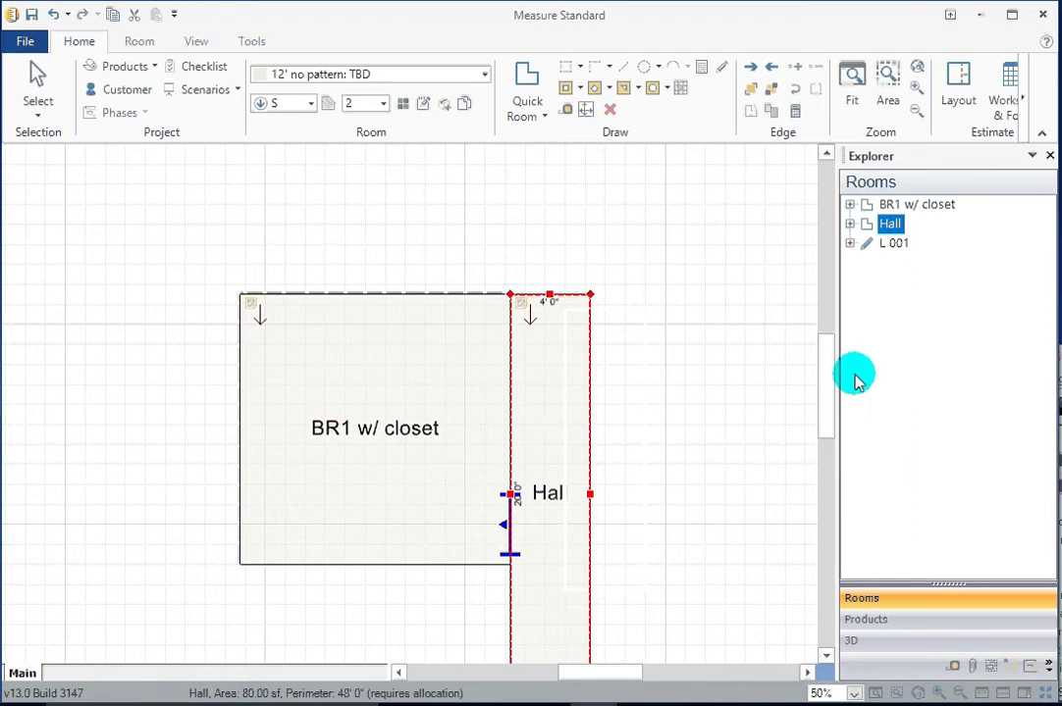
{"action": "scroll", "coordinate": [830, 387], "scroll_direction": "down", "scroll_amount": 1}
{"action": "left_click_drag", "start_coordinate": [830, 388], "coordinate": [789, 384]}
{"action": "scroll", "coordinate": [726, 392], "scroll_direction": "down", "scroll_amount": 2}
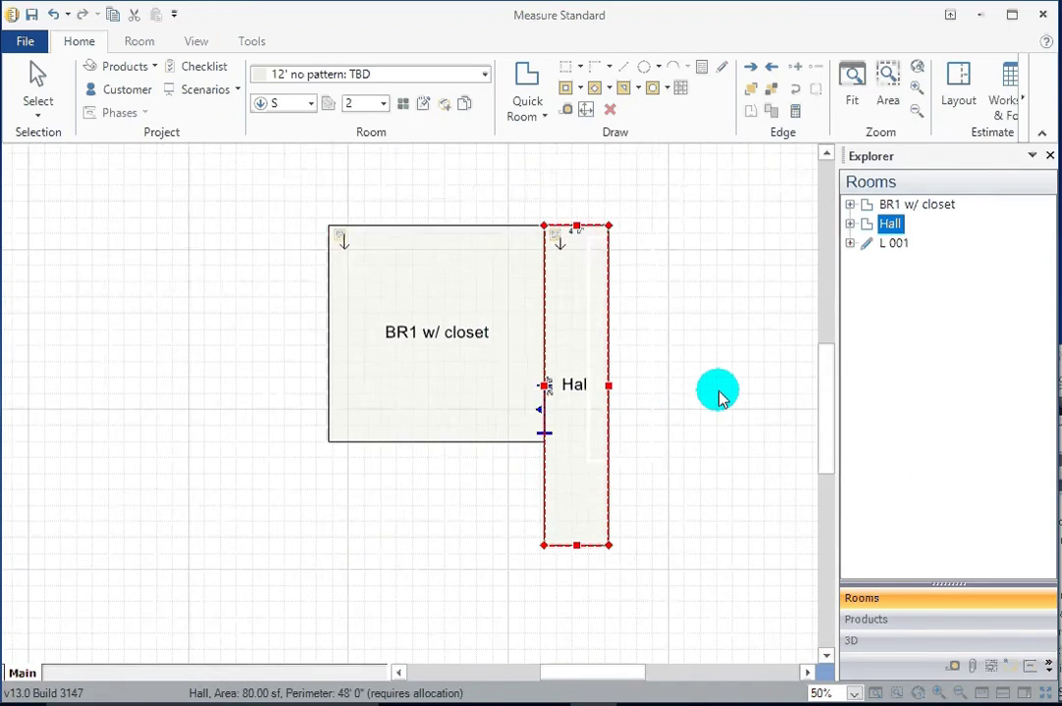
{"action": "left_click_drag", "start_coordinate": [619, 677], "coordinate": [616, 633]}
{"action": "scroll", "coordinate": [204, 436], "scroll_direction": "down", "scroll_amount": 1}
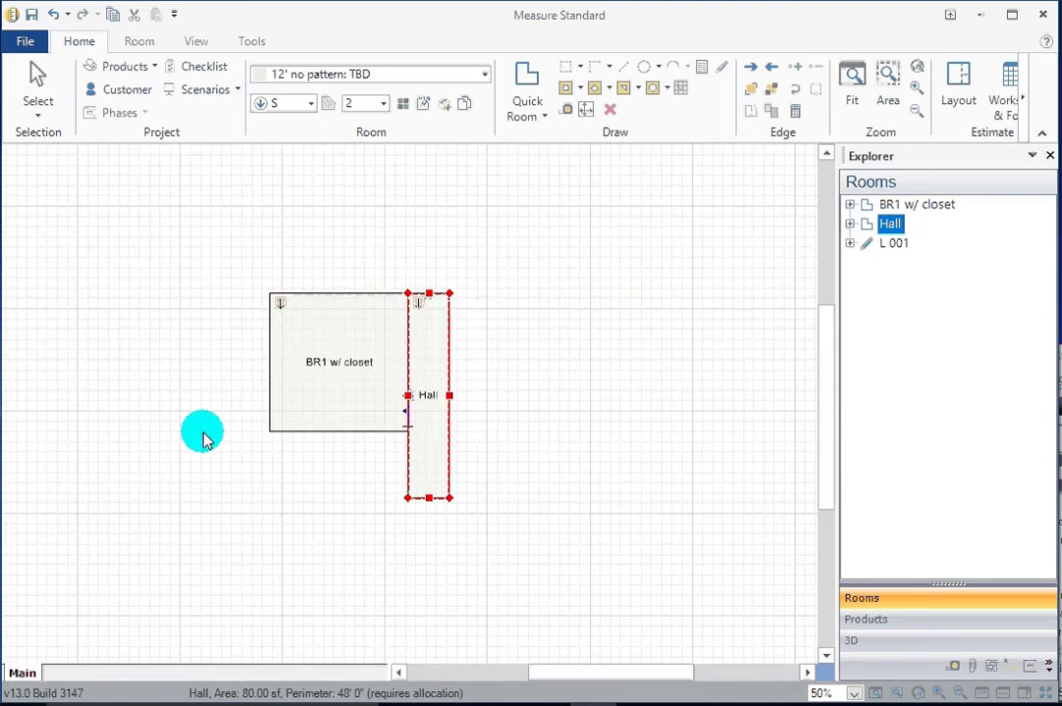
{"action": "scroll", "coordinate": [201, 437], "scroll_direction": "up", "scroll_amount": 2}
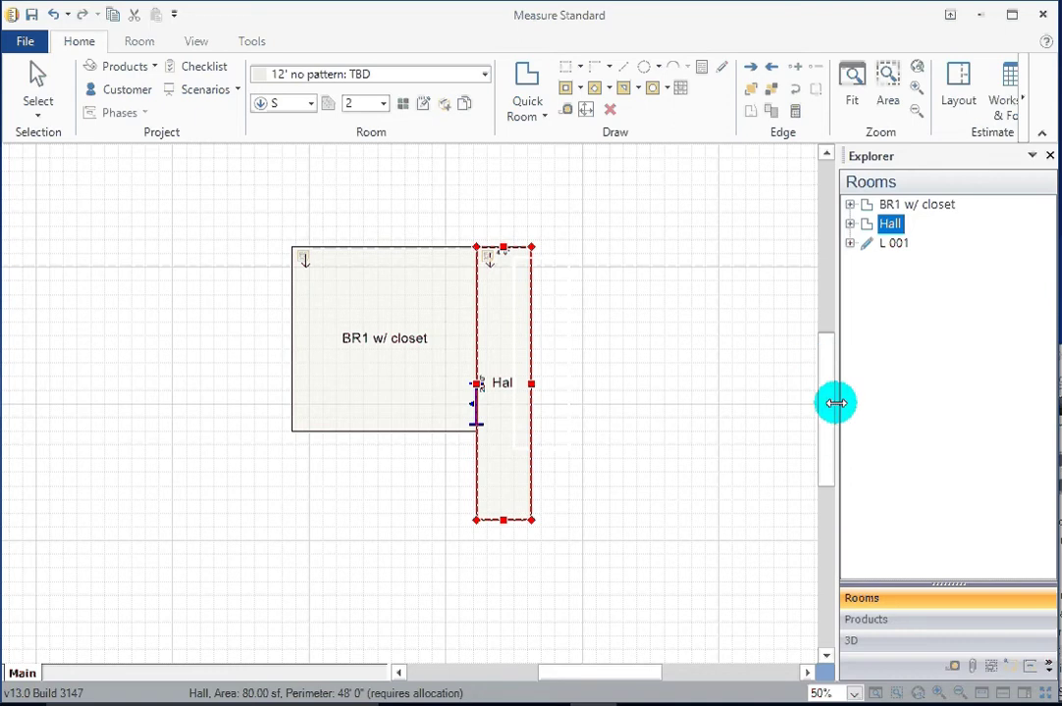
{"action": "scroll", "coordinate": [830, 397], "scroll_direction": "up", "scroll_amount": 1}
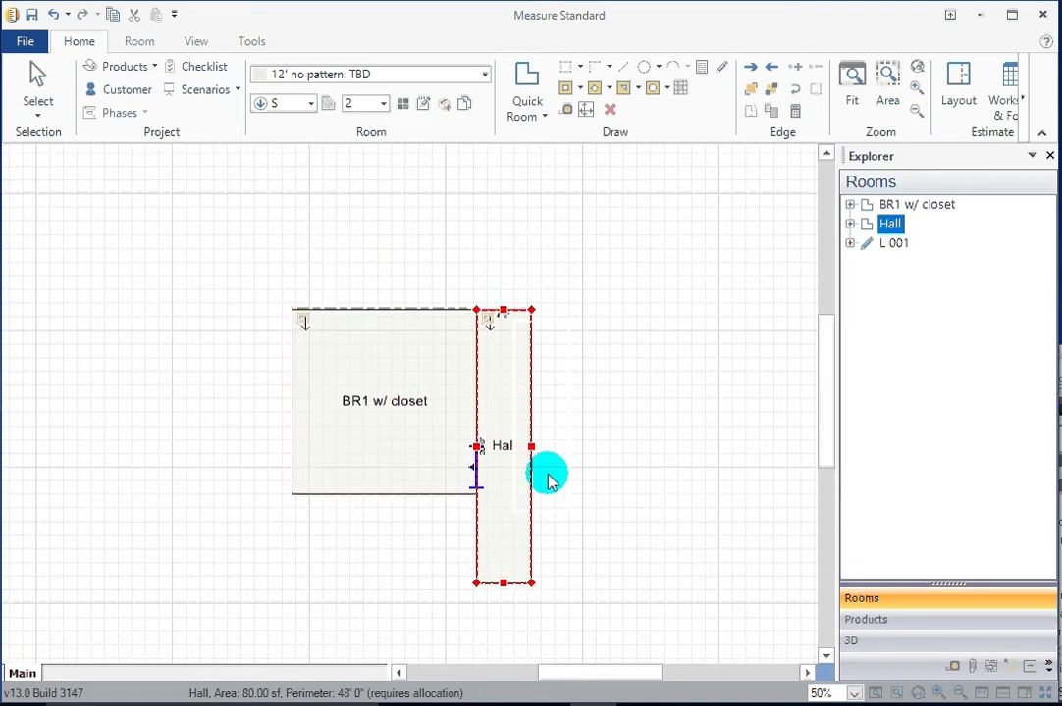
{"action": "double_click", "coordinate": [500, 457]}
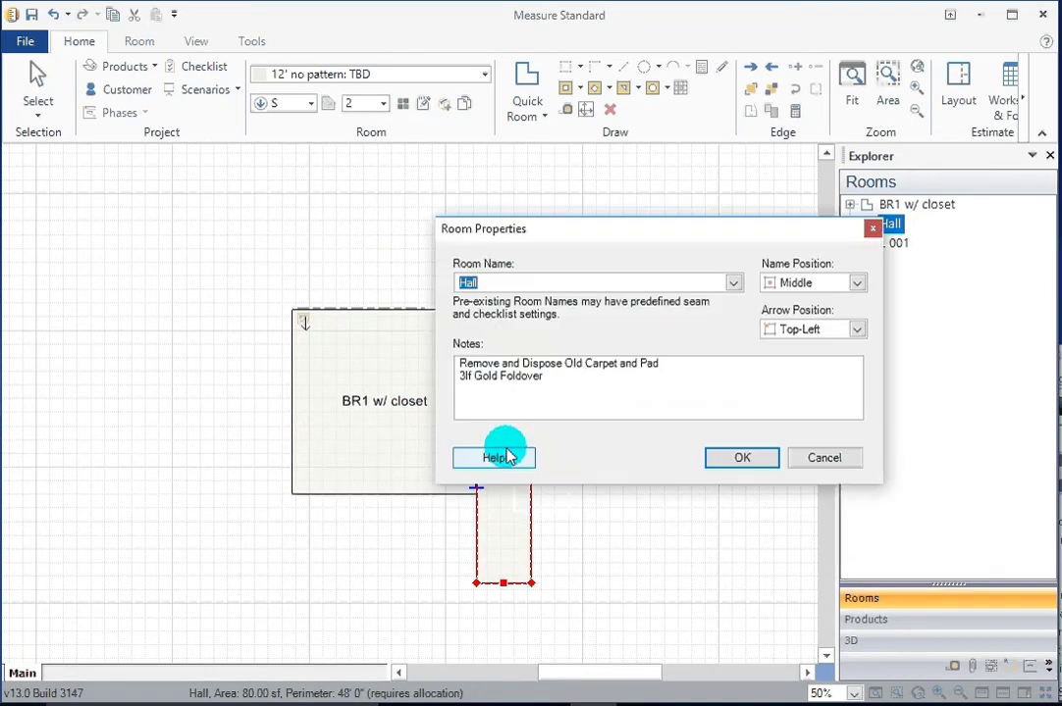
{"action": "left_click", "coordinate": [752, 457]}
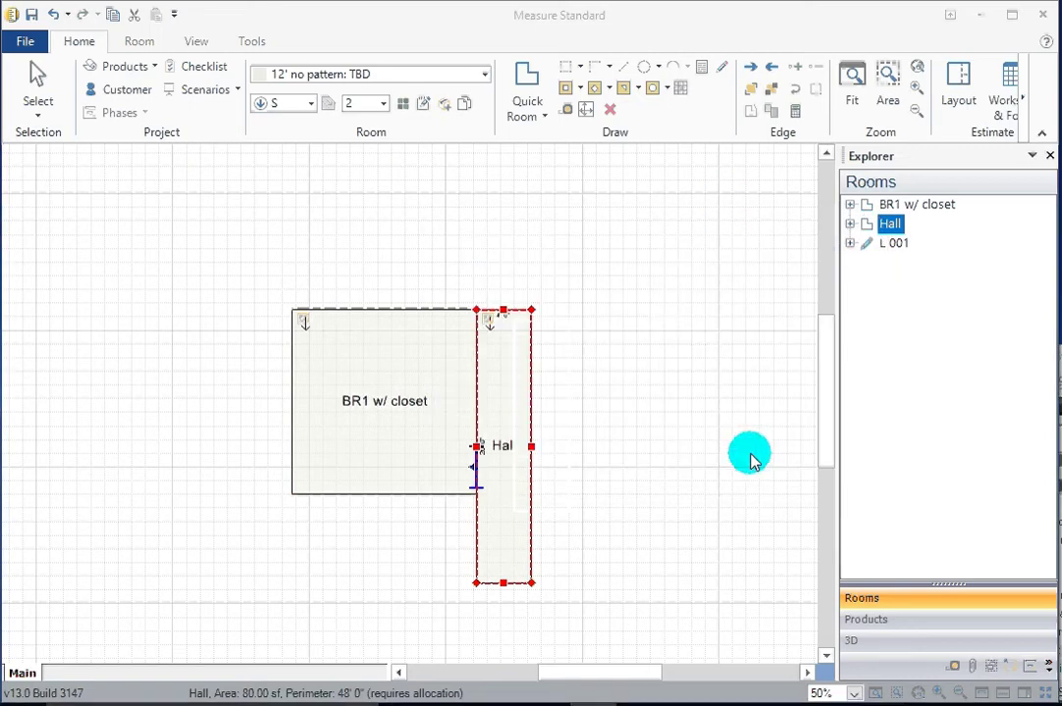
{"action": "left_click", "coordinate": [663, 324]}
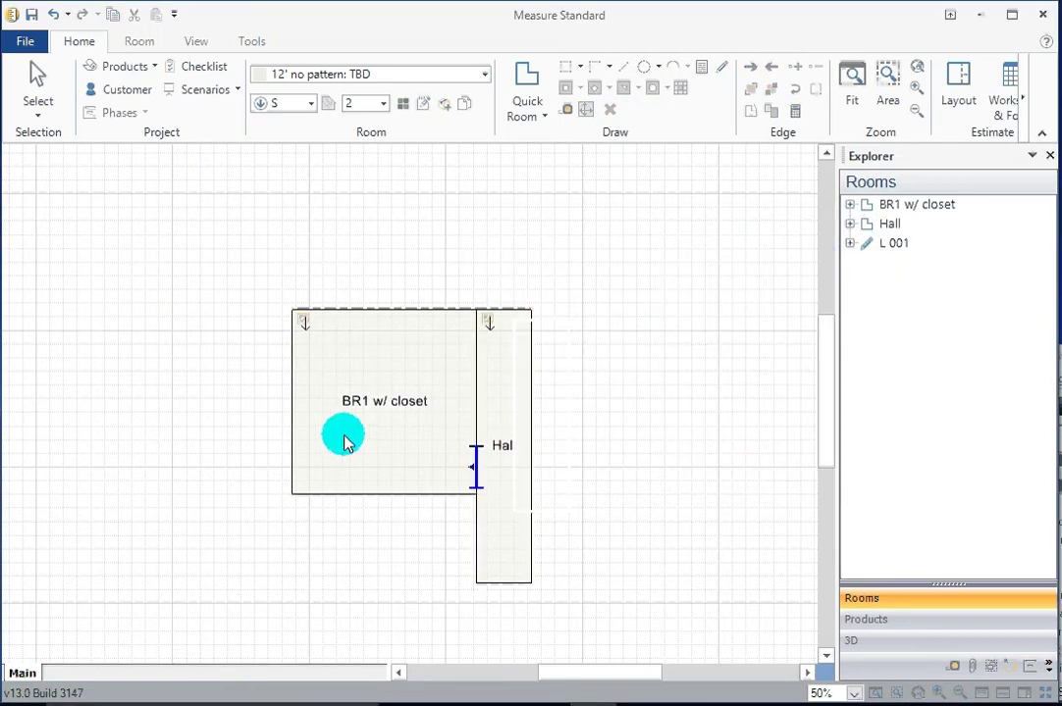
Place a 12' 0" square quick room directly above BR1 w/ closet and Hall, flush with the Hall's east edge.
{"action": "left_click", "coordinate": [532, 87]}
{"action": "left_click", "coordinate": [519, 147]}
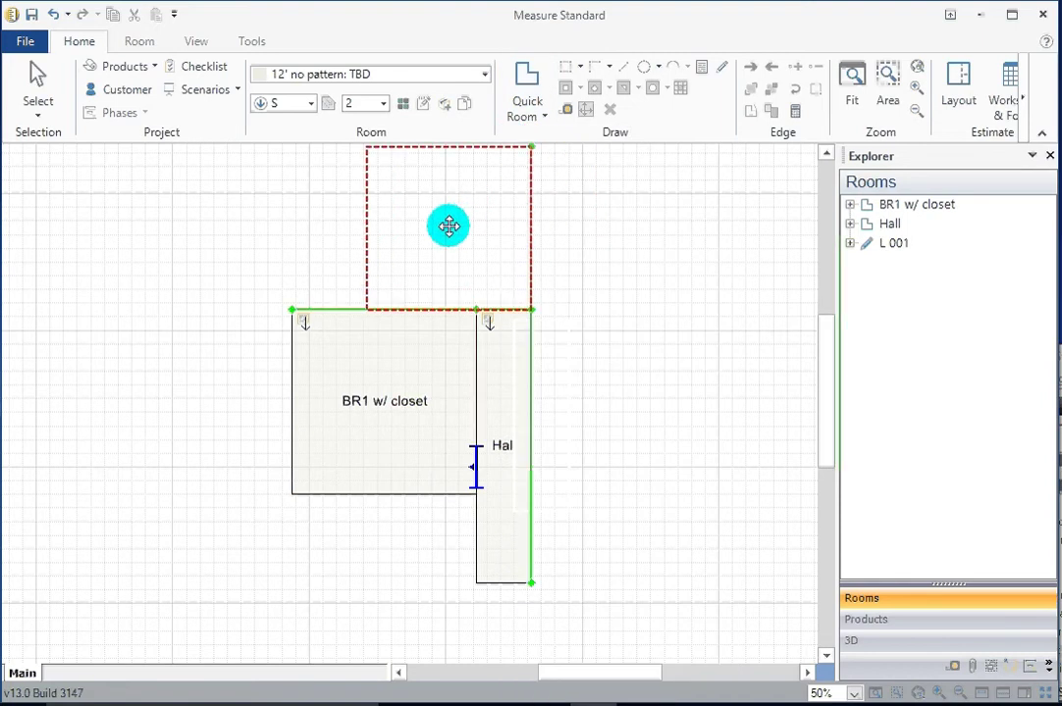
{"action": "left_click", "coordinate": [448, 226]}
{"action": "left_click_drag", "start_coordinate": [822, 412], "coordinate": [829, 383]}
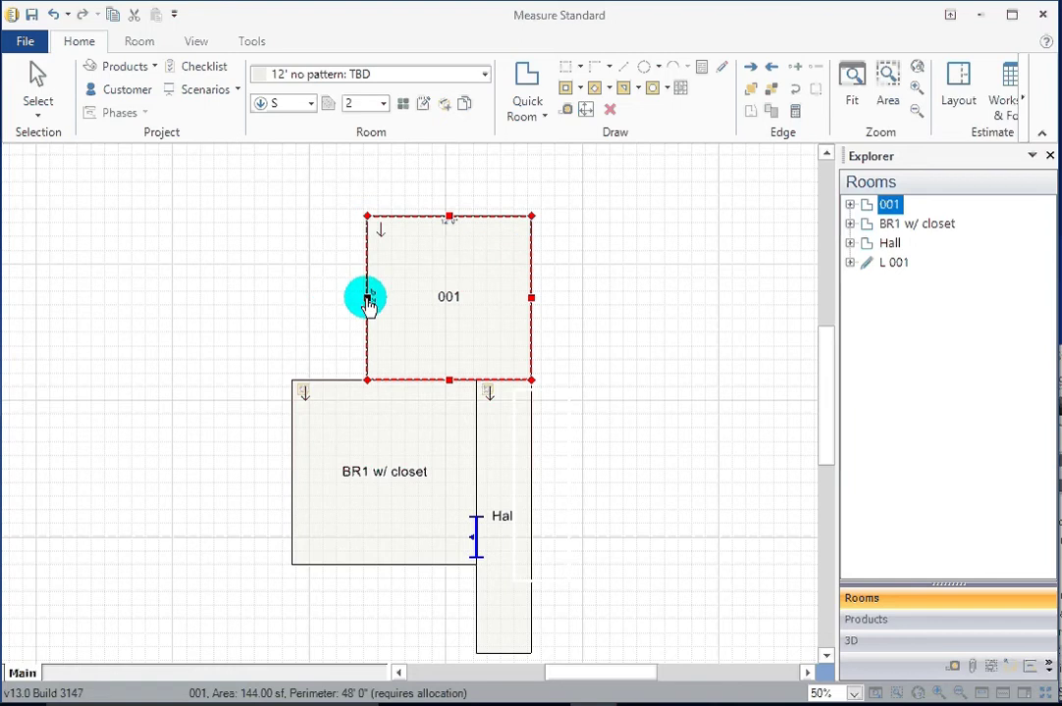
Stretch room 001 west to BR1 w/ closet's west edge, making it 17' 6" wide, and reduce its depth to 10' 0" from the north.
{"action": "left_click_drag", "start_coordinate": [369, 303], "coordinate": [293, 316]}
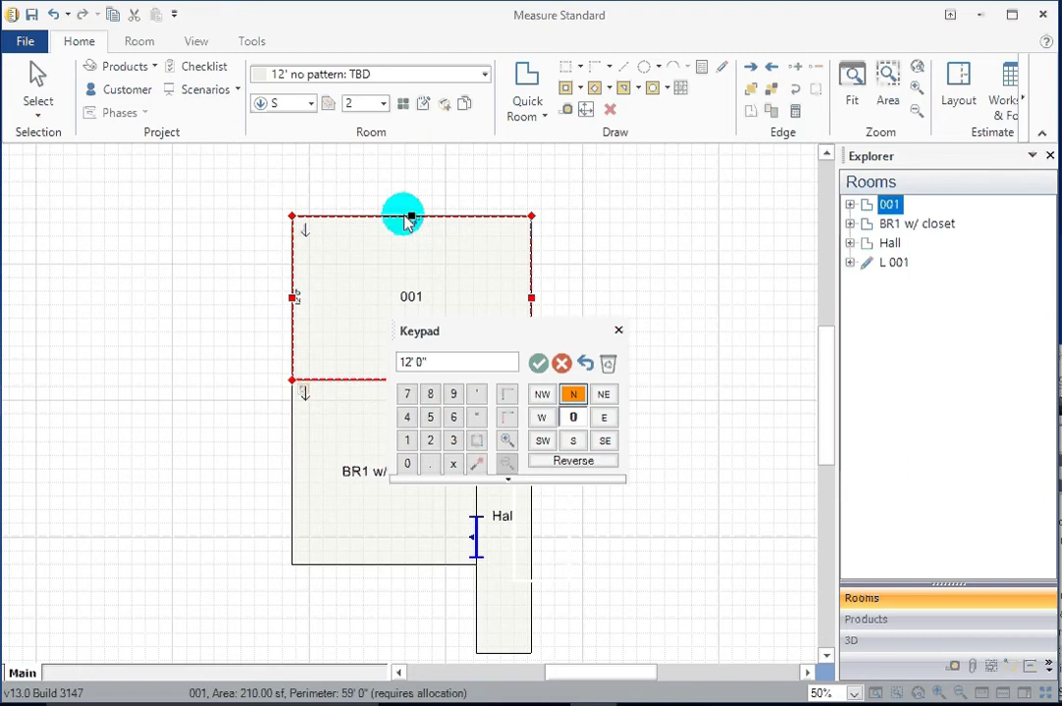
{"action": "left_click_drag", "start_coordinate": [412, 221], "coordinate": [412, 243]}
{"action": "left_click", "coordinate": [809, 455]}
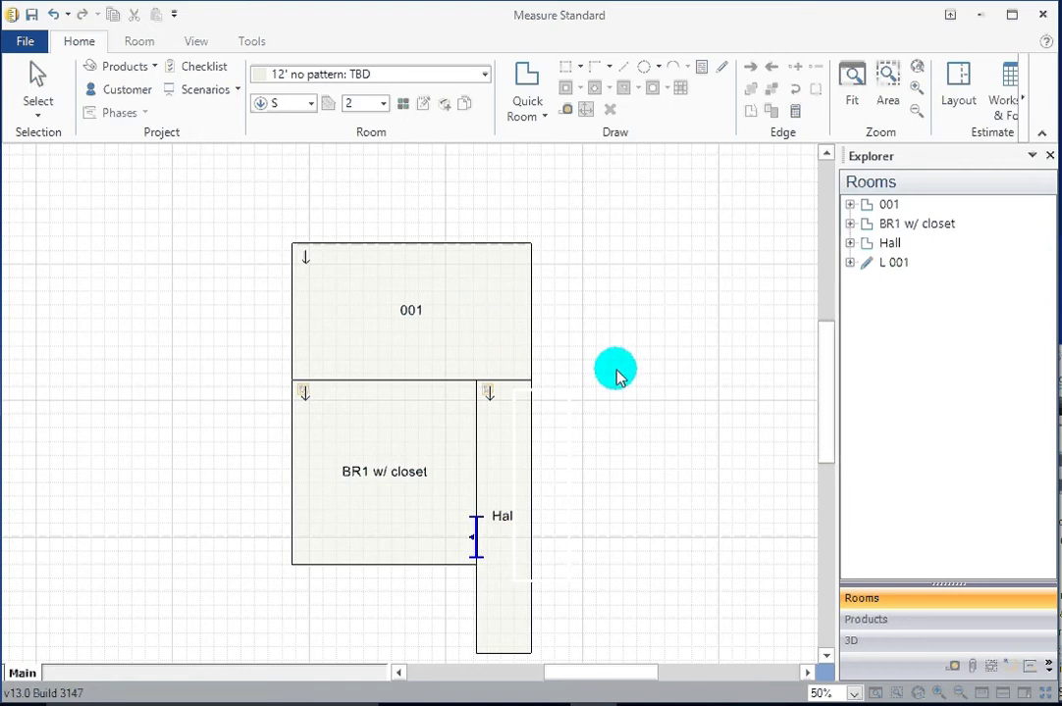
Add a 3' 0" cased transition between room 001 and Hall, offset 0' 6" from the corner.
{"action": "left_click", "coordinate": [427, 310]}
{"action": "left_click", "coordinate": [138, 41]}
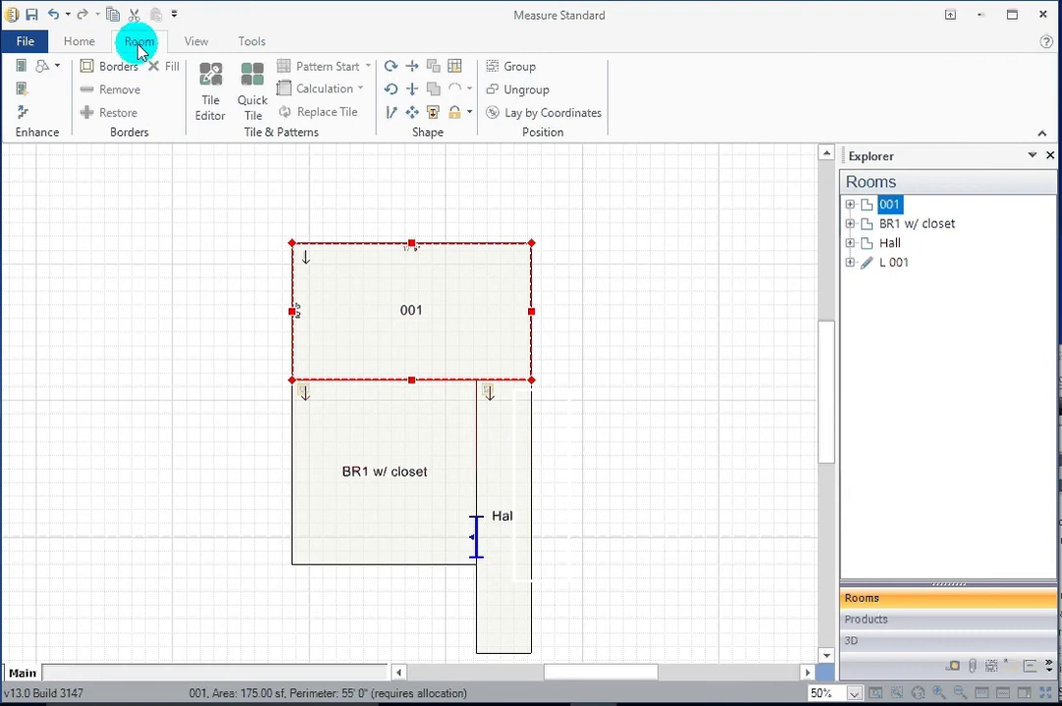
{"action": "left_click", "coordinate": [21, 65]}
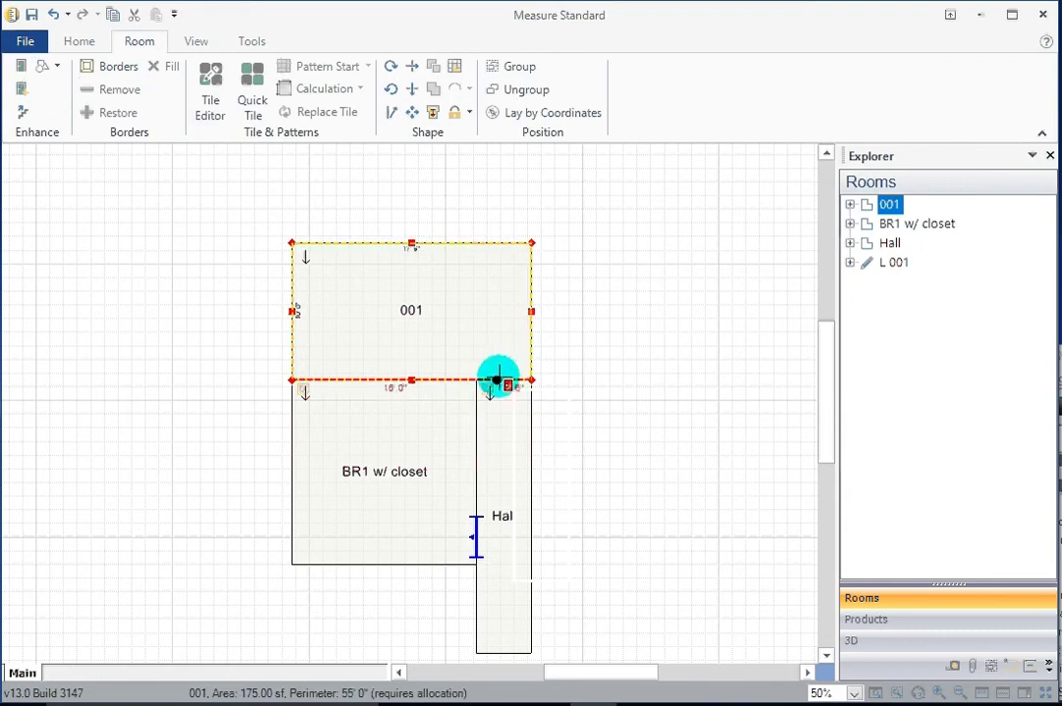
{"action": "left_click_drag", "start_coordinate": [497, 374], "coordinate": [520, 378]}
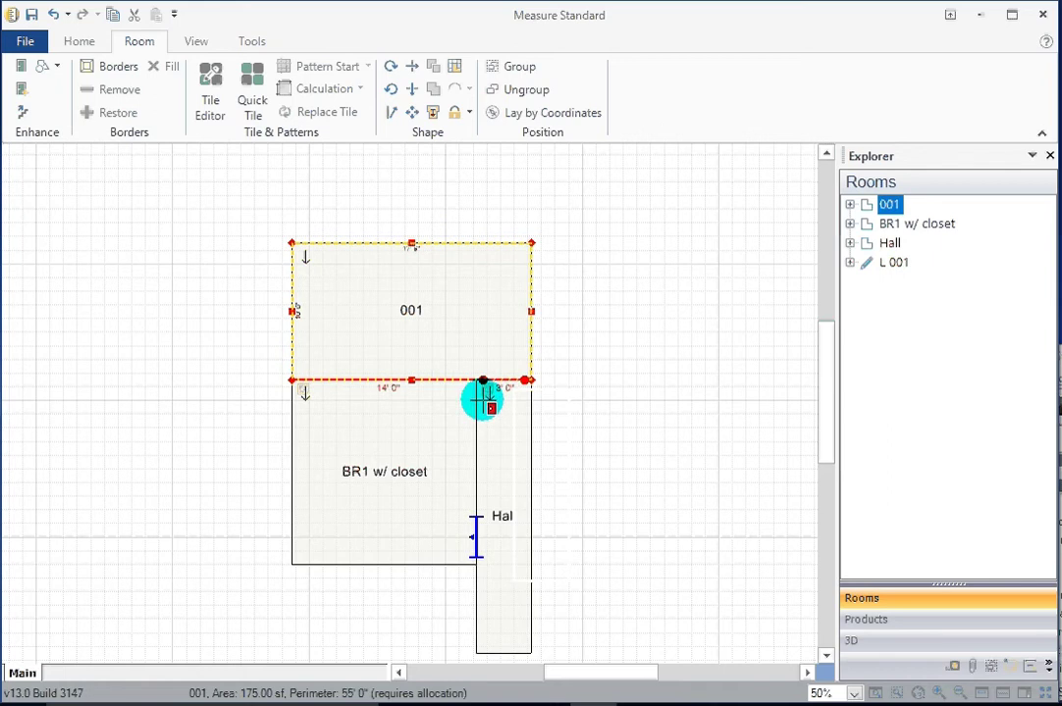
{"action": "left_click", "coordinate": [484, 380]}
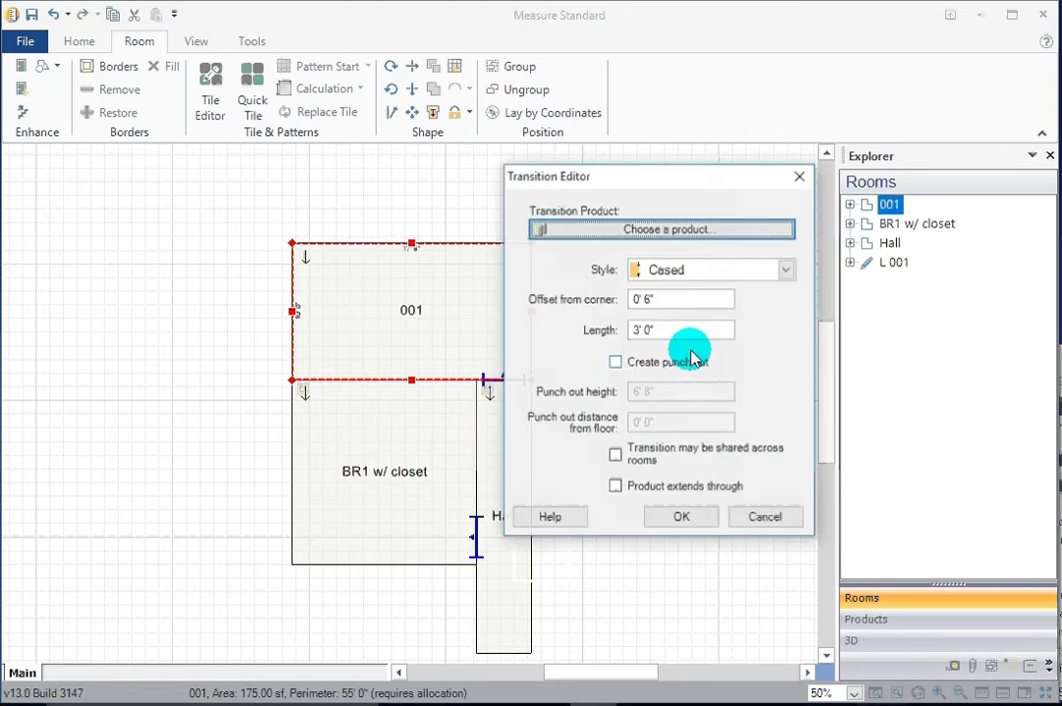
{"action": "left_click", "coordinate": [687, 520]}
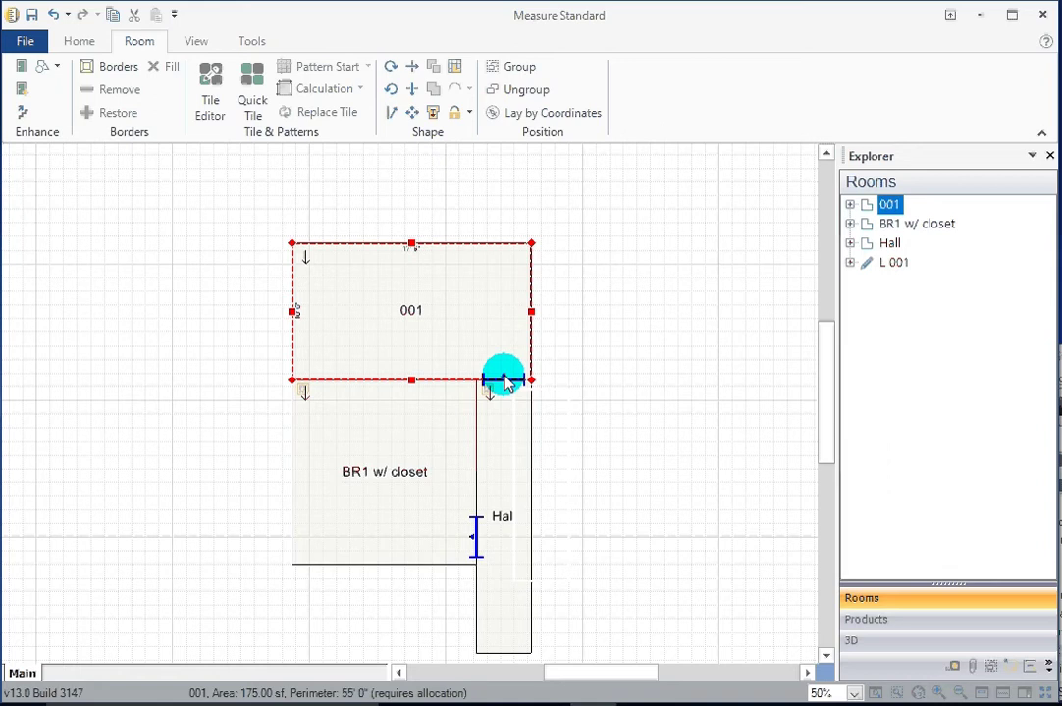
Name room 001 "BR2 w/closet" and add the note "Remove and Dispose Old Carpet and Pad".
{"action": "double_click", "coordinate": [408, 312]}
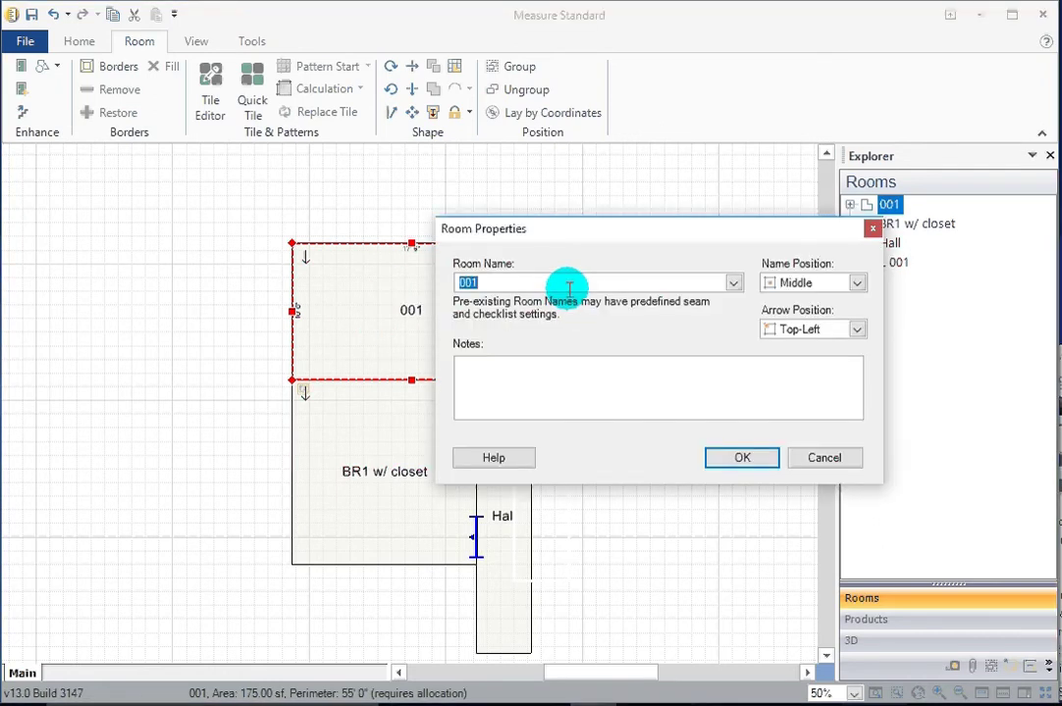
{"action": "type", "text": "BR2 w/closet"}
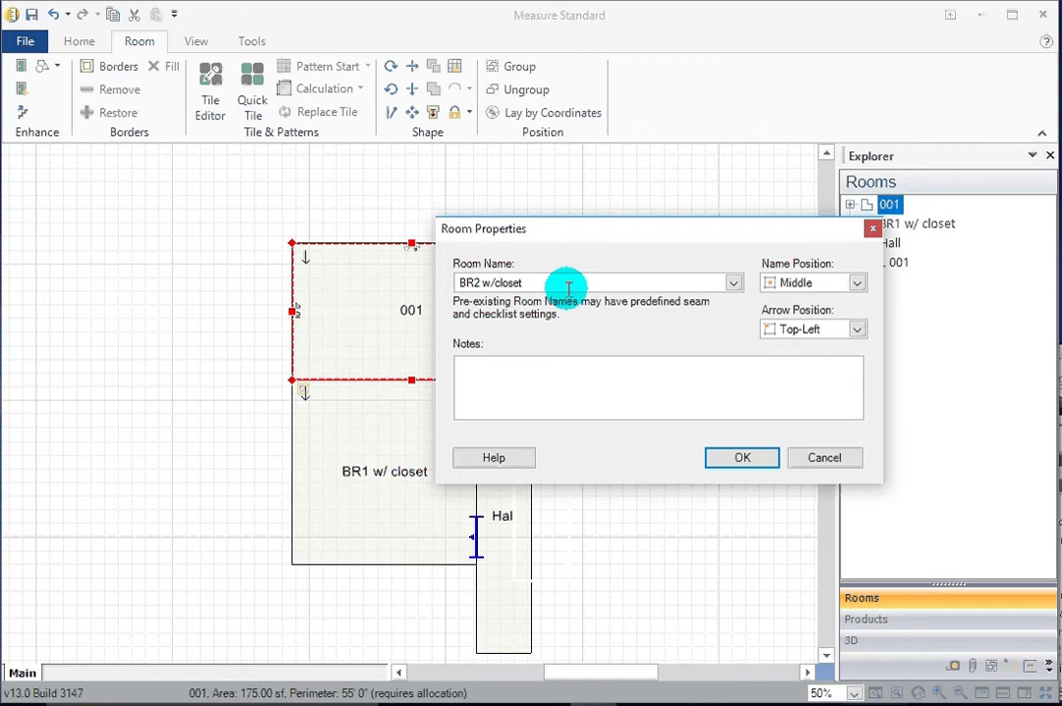
{"action": "left_click", "coordinate": [521, 369]}
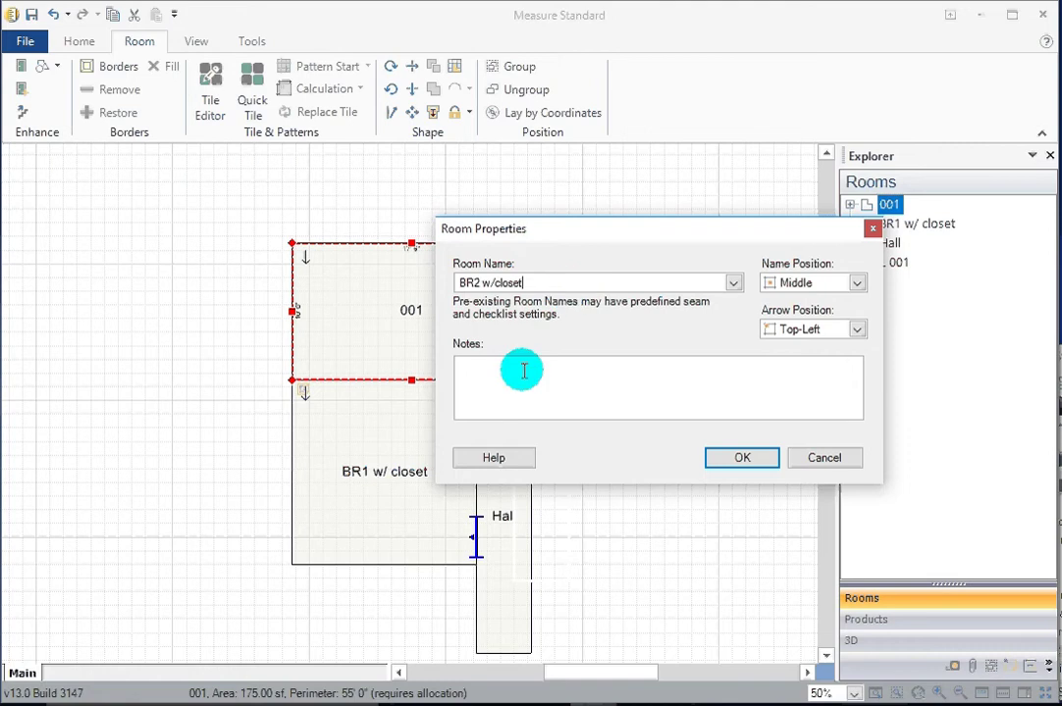
{"action": "type", "text": "Remove "}
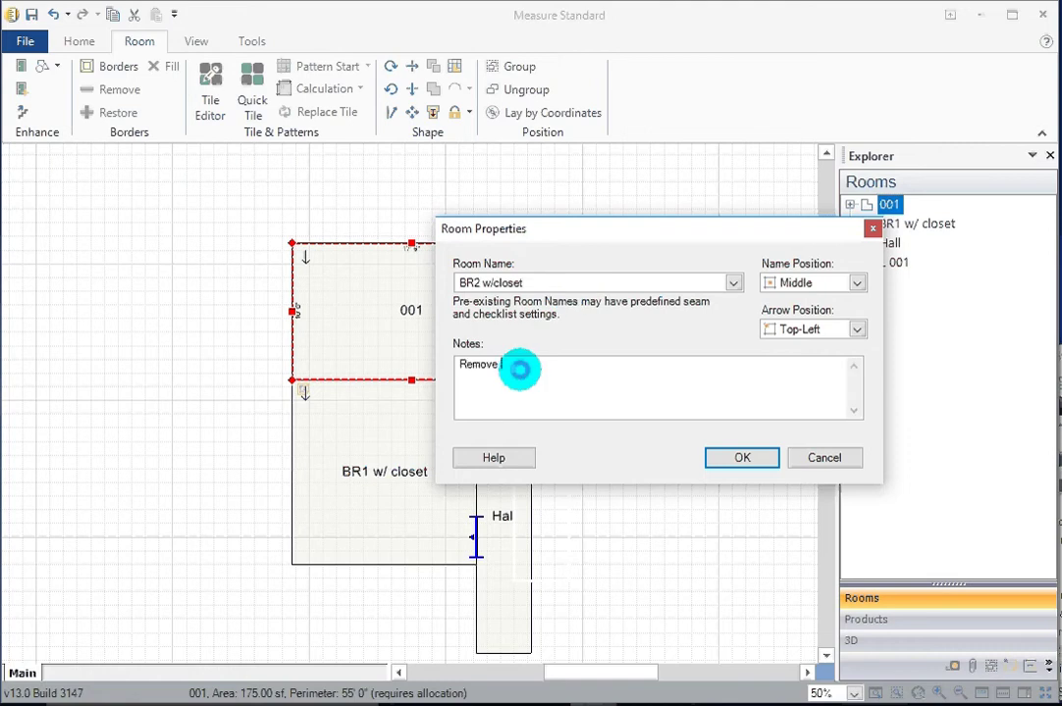
{"action": "type", "text": "and Dispose Old "}
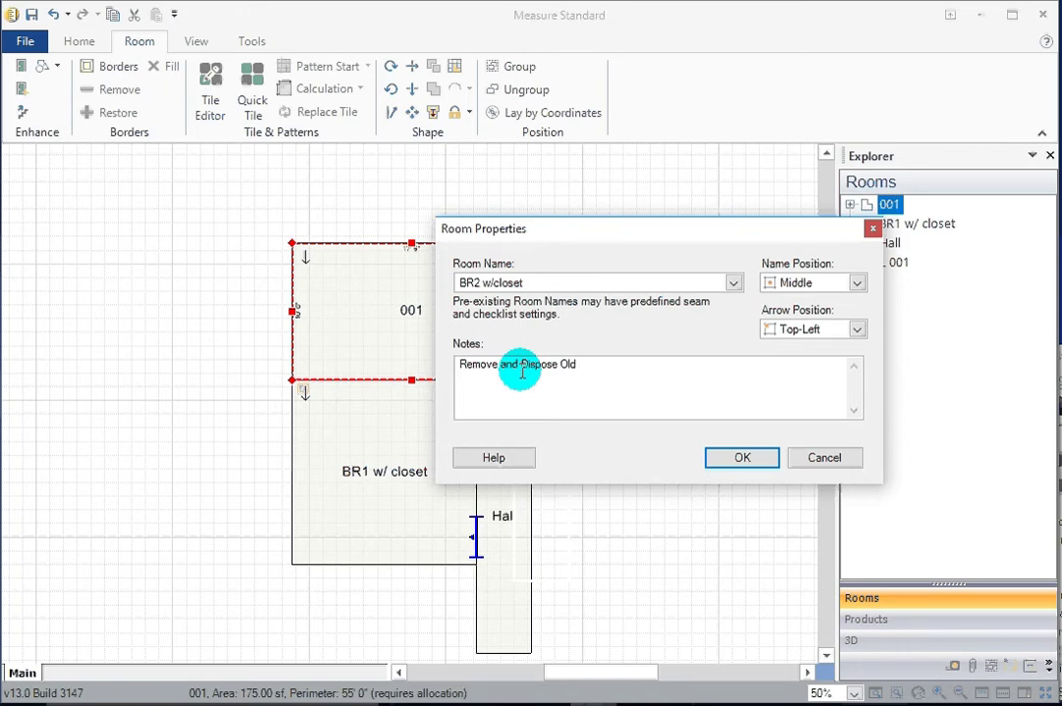
{"action": "type", "text": "Carpet and Pad"}
{"action": "key", "text": "Return"}
Add a second note line reading "Move Furniture - Large Desk will need disassembly $300" and save the room properties.
{"action": "type", "text": "Move "}
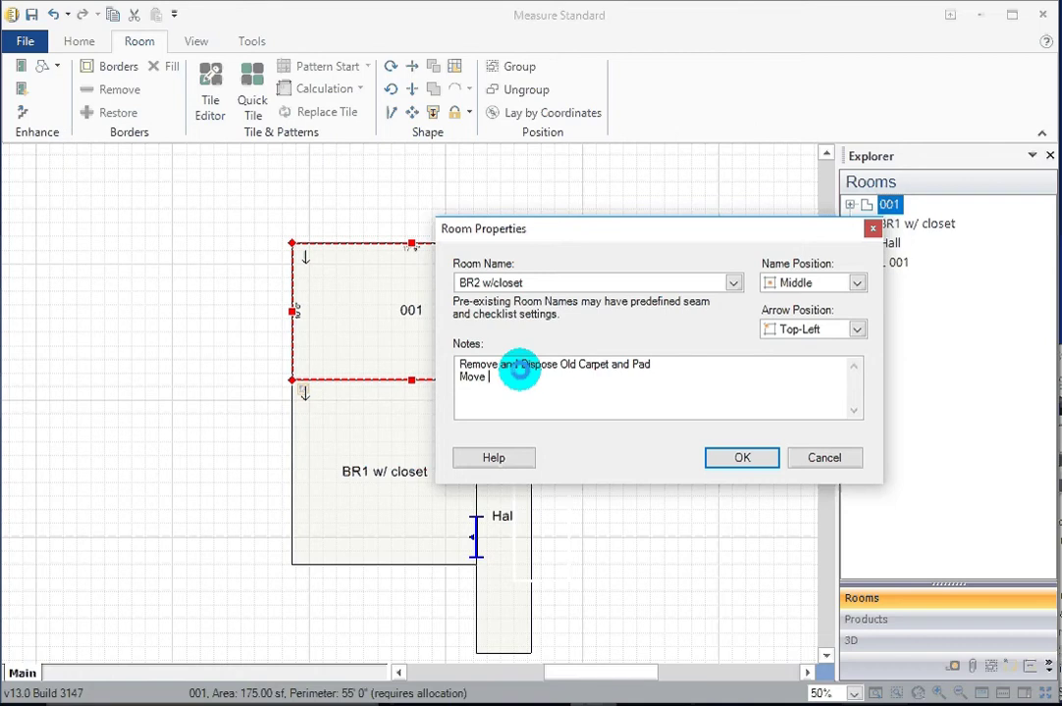
{"action": "type", "text": "Furniture - Large Desk wikll"}
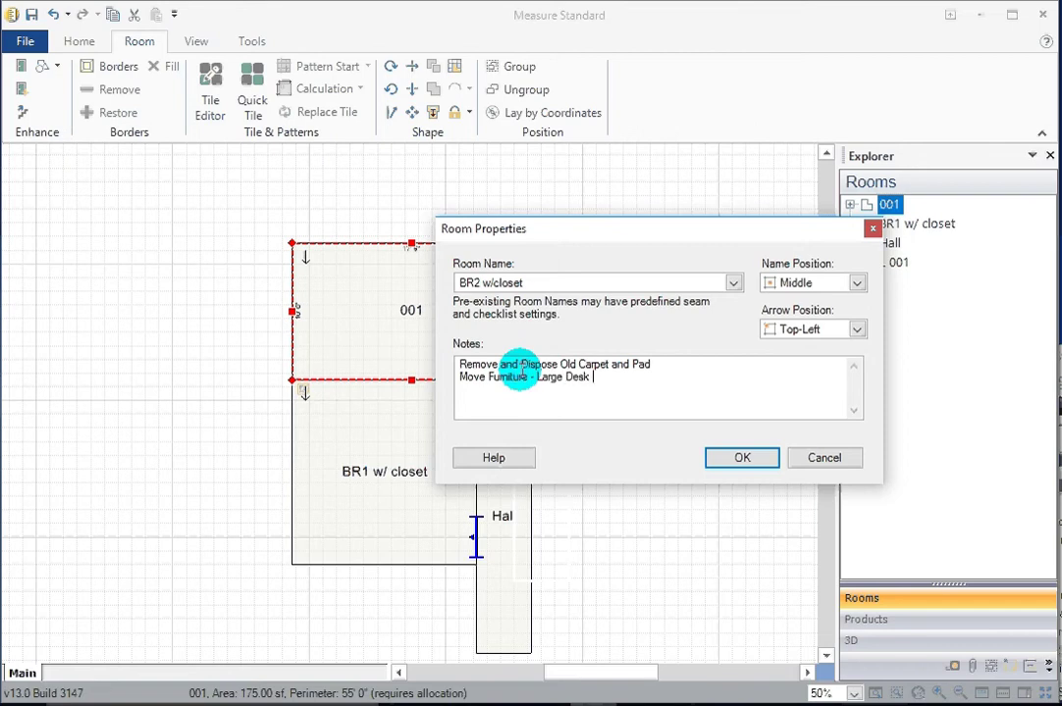
{"action": "key", "text": "BackSpace"}
{"action": "key", "text": "BackSpace"}
{"action": "key", "text": "BackSpace"}
{"action": "type", "text": "ll need disassembly"}
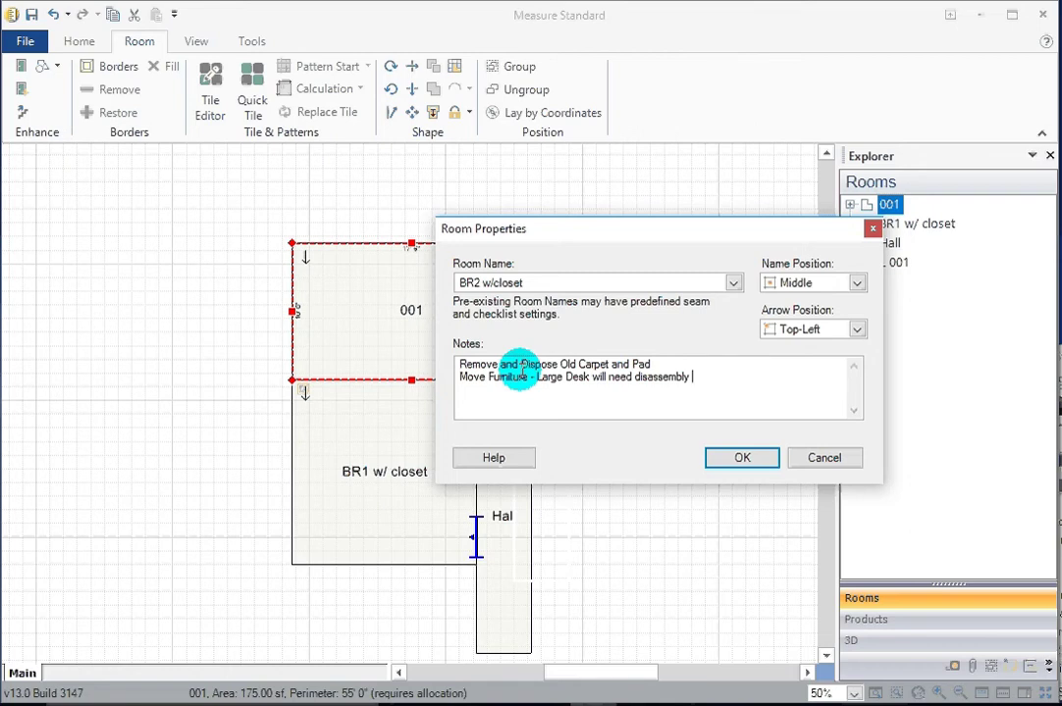
{"action": "type", "text": "$300"}
{"action": "left_click", "coordinate": [743, 458]}
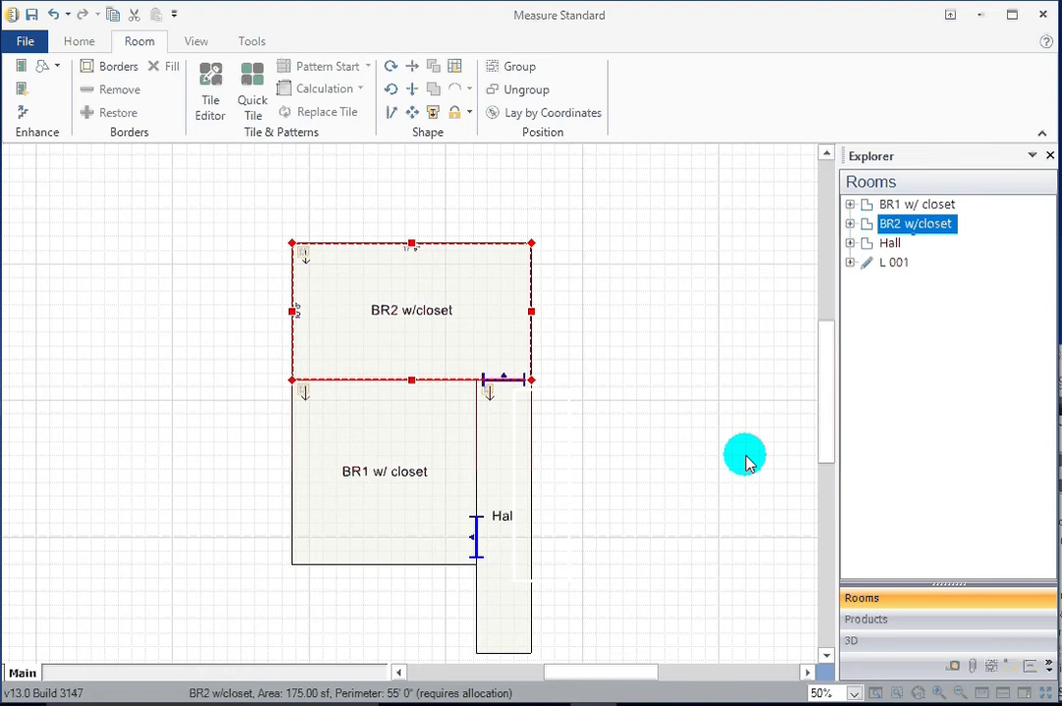
Replace "$300" with "4hrs" in BR2 w/closet's furniture note.
{"action": "double_click", "coordinate": [408, 310]}
{"action": "double_click", "coordinate": [712, 375]}
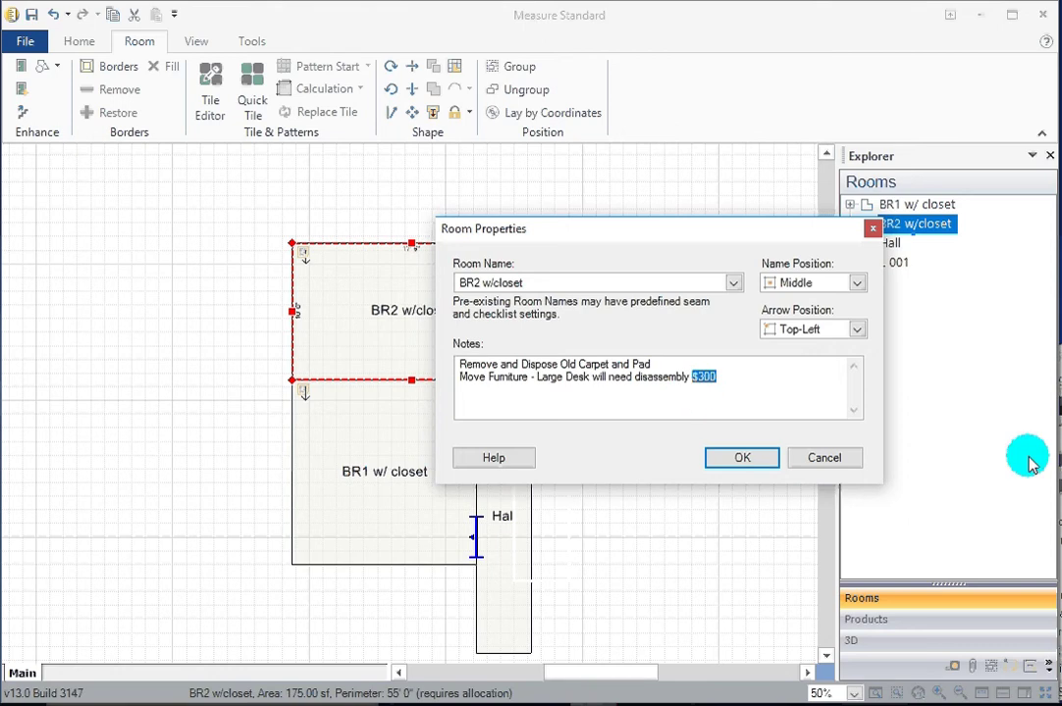
{"action": "type", "text": "4hrs"}
{"action": "left_click", "coordinate": [717, 464]}
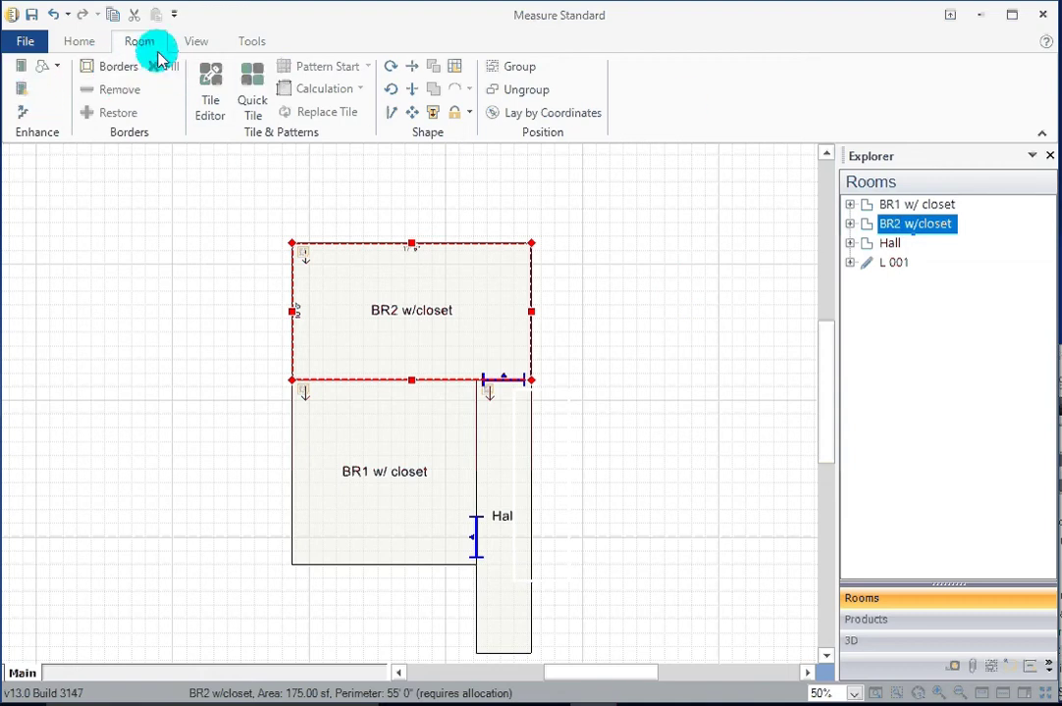
Place a Pop-out South quick room flush against BR2 w/closet's east wall, with their top edges aligned.
{"action": "left_click", "coordinate": [84, 43]}
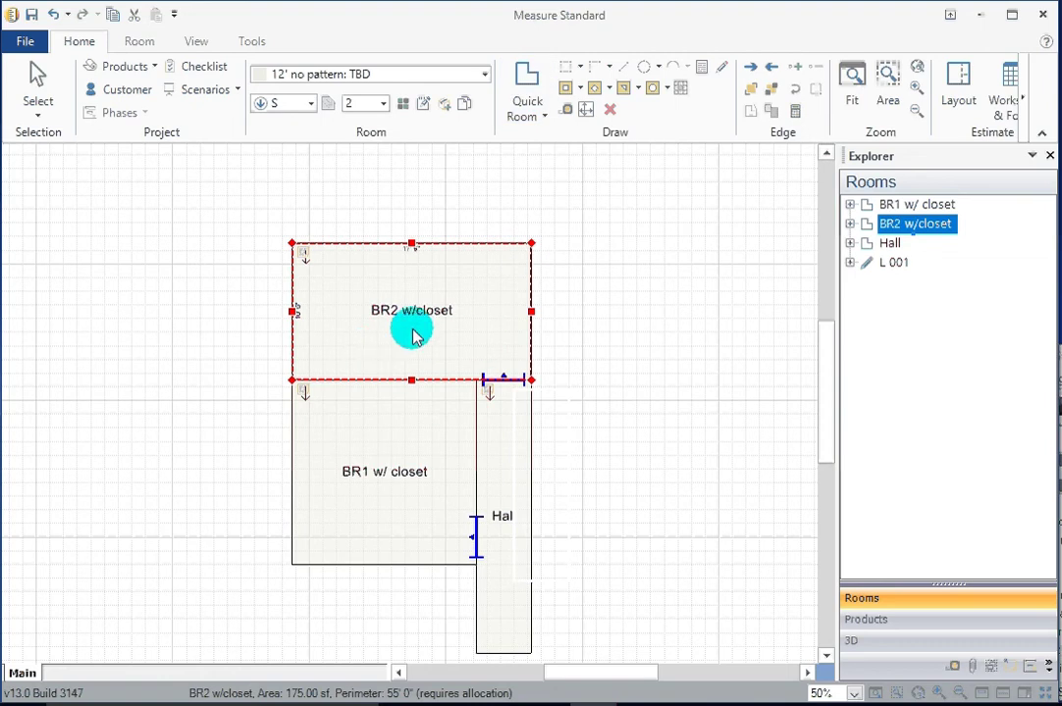
{"action": "left_click", "coordinate": [528, 88]}
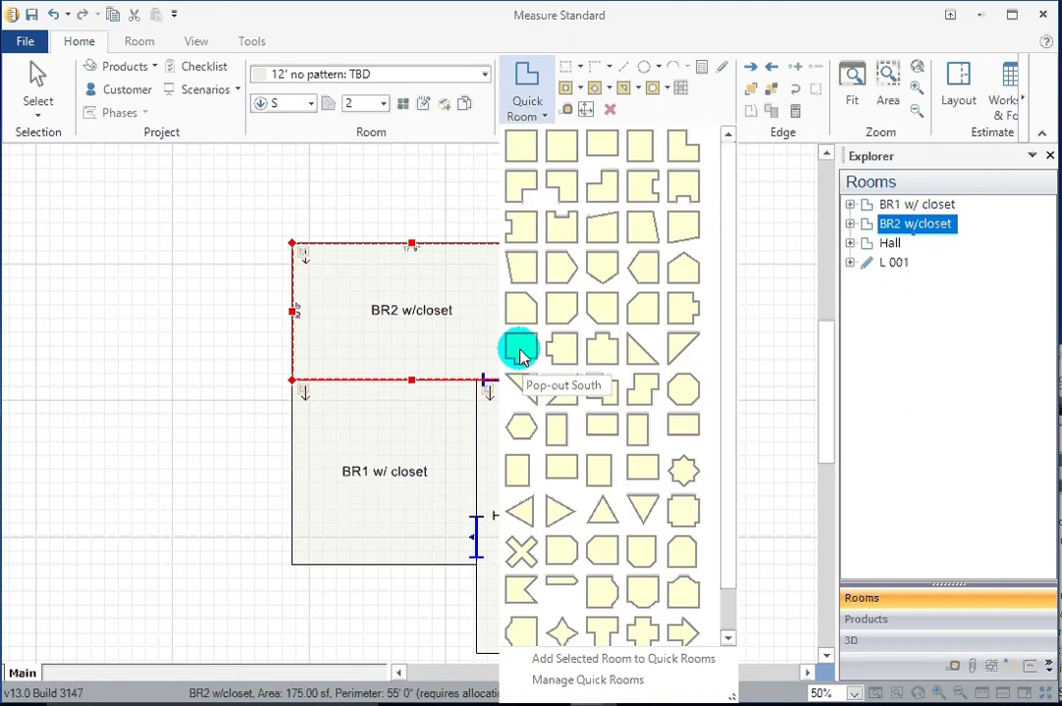
{"action": "left_click", "coordinate": [521, 355]}
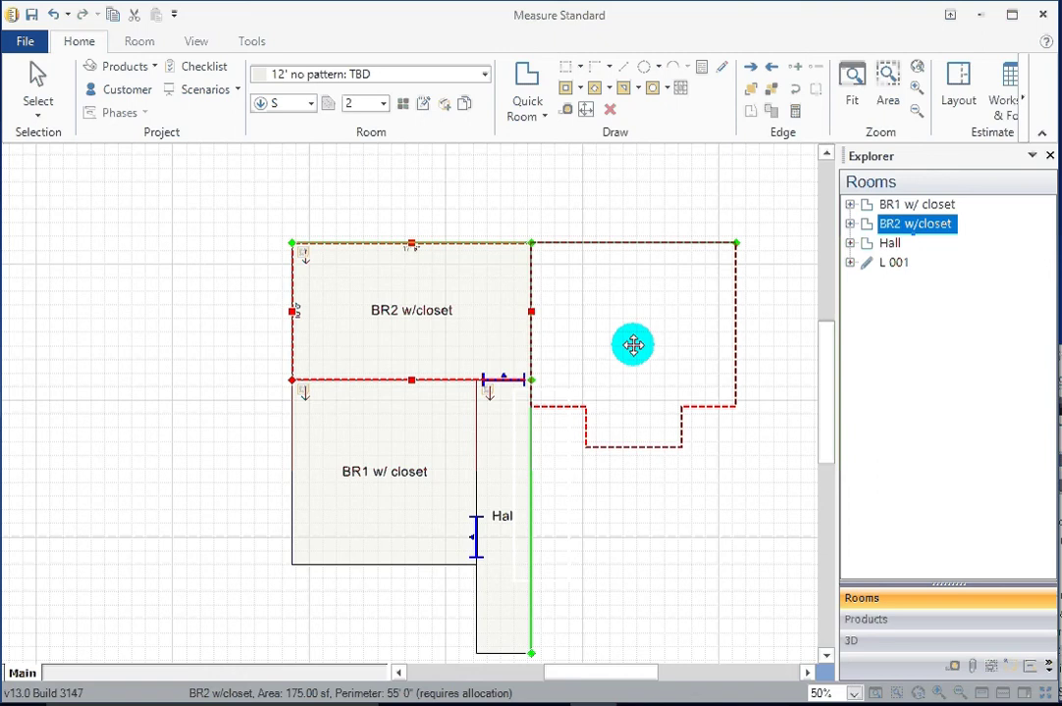
{"action": "left_click", "coordinate": [633, 345]}
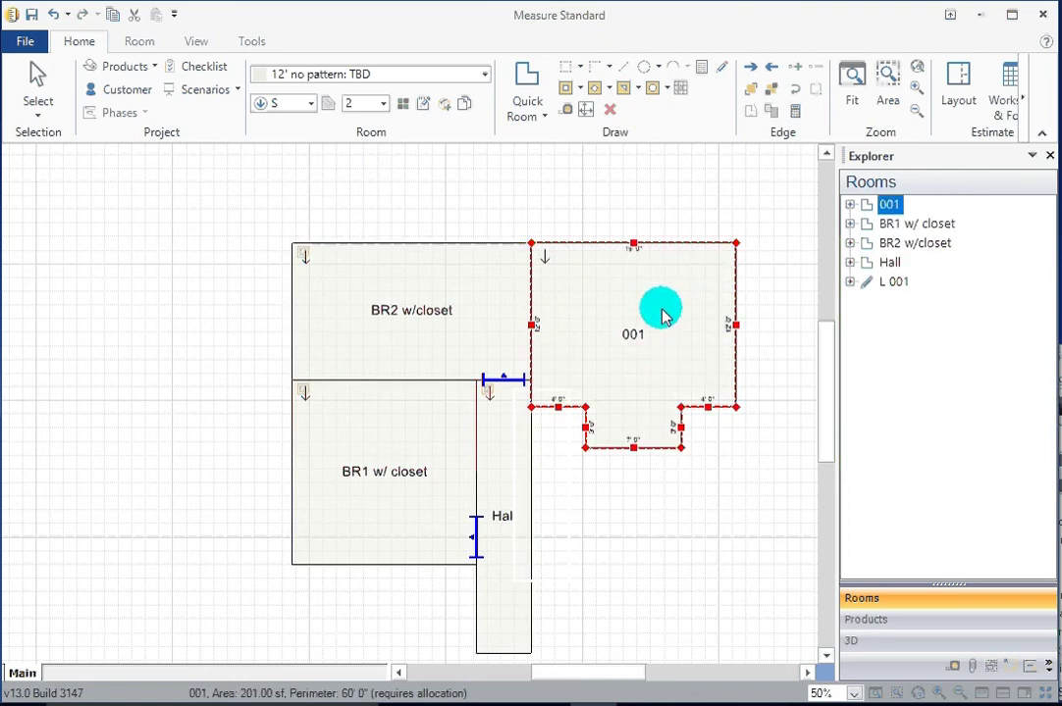
Extend room 001 southward so its east and west walls are 14' 0" long and its pop-out is 3' 9" deep.
{"action": "scroll", "coordinate": [655, 299], "scroll_direction": "up", "scroll_amount": 2}
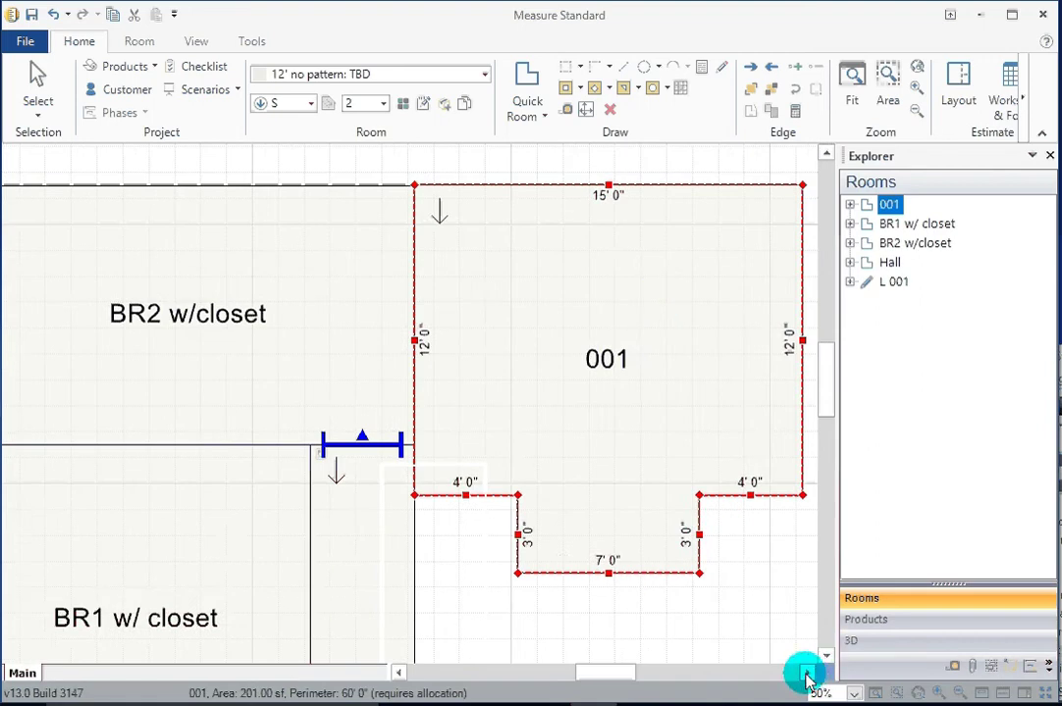
{"action": "left_click", "coordinate": [807, 673]}
{"action": "left_click", "coordinate": [806, 673]}
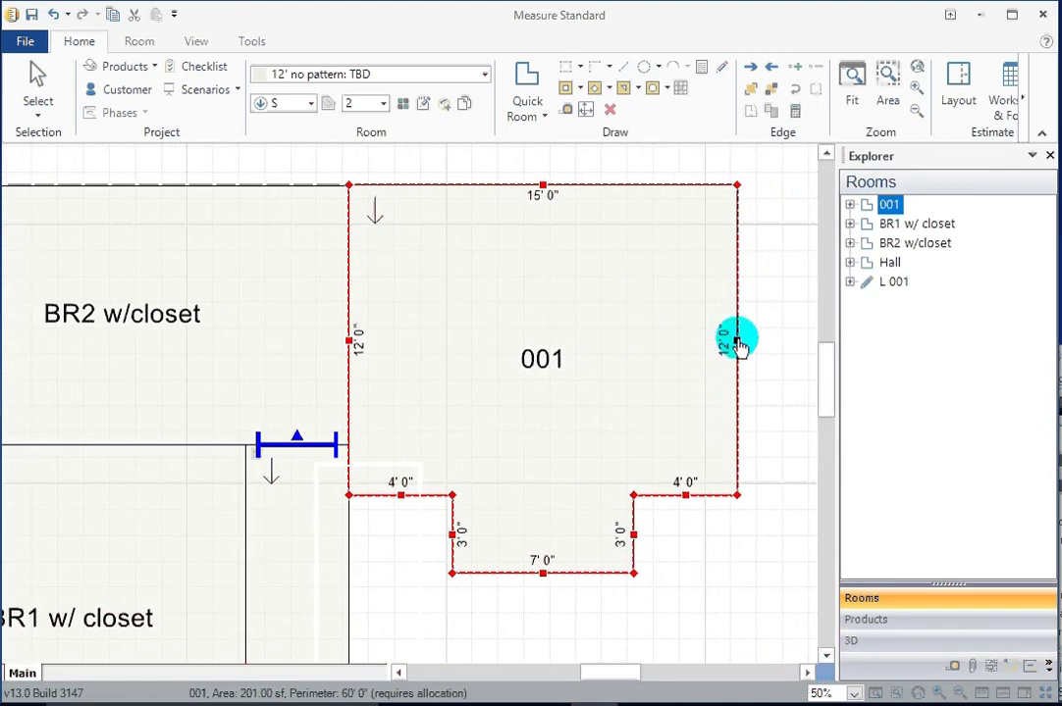
{"action": "left_click_drag", "start_coordinate": [550, 566], "coordinate": [549, 636]}
{"action": "left_click", "coordinate": [403, 502]}
{"action": "left_click_drag", "start_coordinate": [402, 512], "coordinate": [404, 550]}
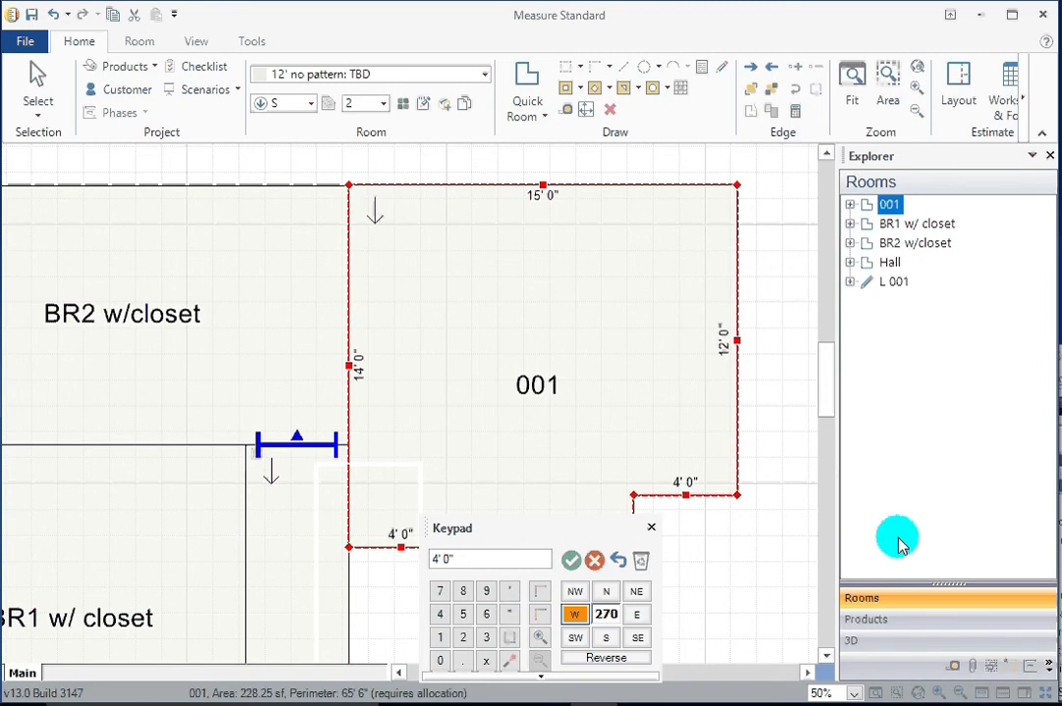
{"action": "scroll", "coordinate": [827, 377], "scroll_direction": "down", "scroll_amount": 2}
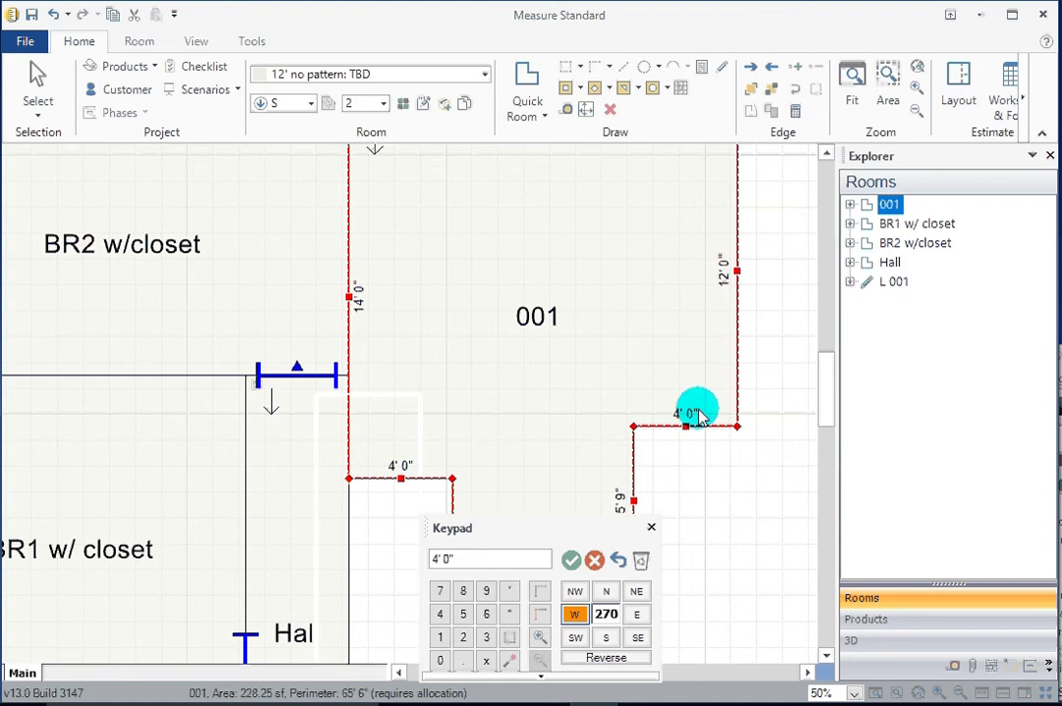
{"action": "left_click_drag", "start_coordinate": [685, 426], "coordinate": [680, 479]}
{"action": "mouse_move", "coordinate": [451, 526]}
{"action": "left_mouse_down"}
{"action": "mouse_move", "coordinate": [466, 531]}
{"action": "mouse_move", "coordinate": [454, 537]}
{"action": "left_mouse_up"}
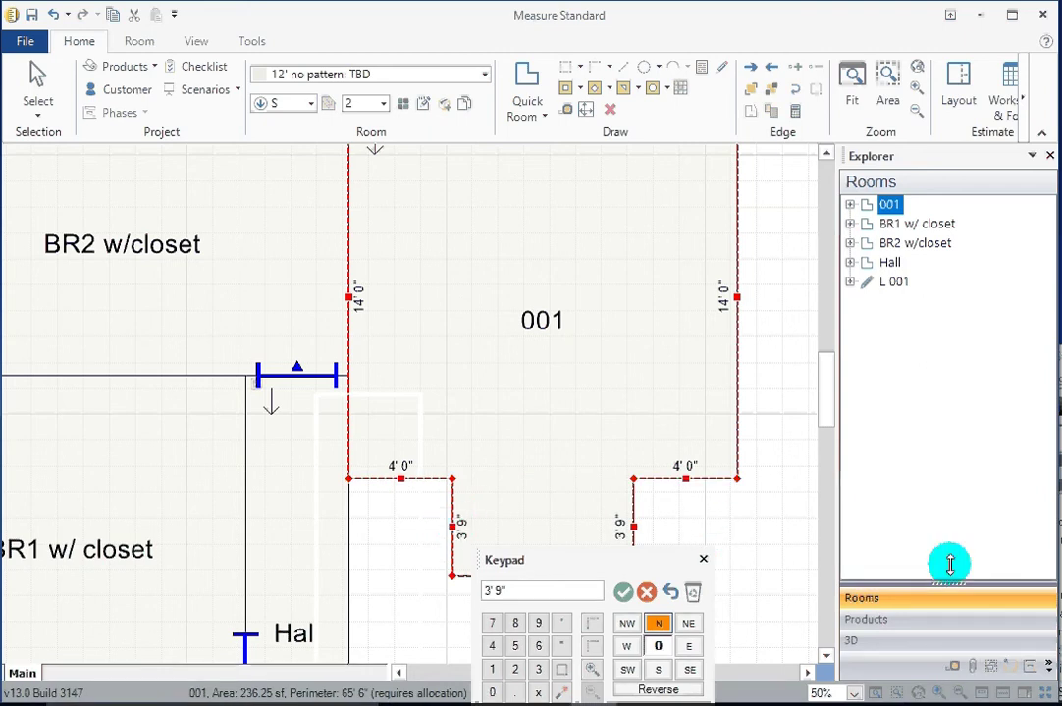
Narrow room 001's south pop-out to 4' 0" by moving its west side east, and lengthen it to 9' 6".
{"action": "left_click_drag", "start_coordinate": [832, 370], "coordinate": [835, 407]}
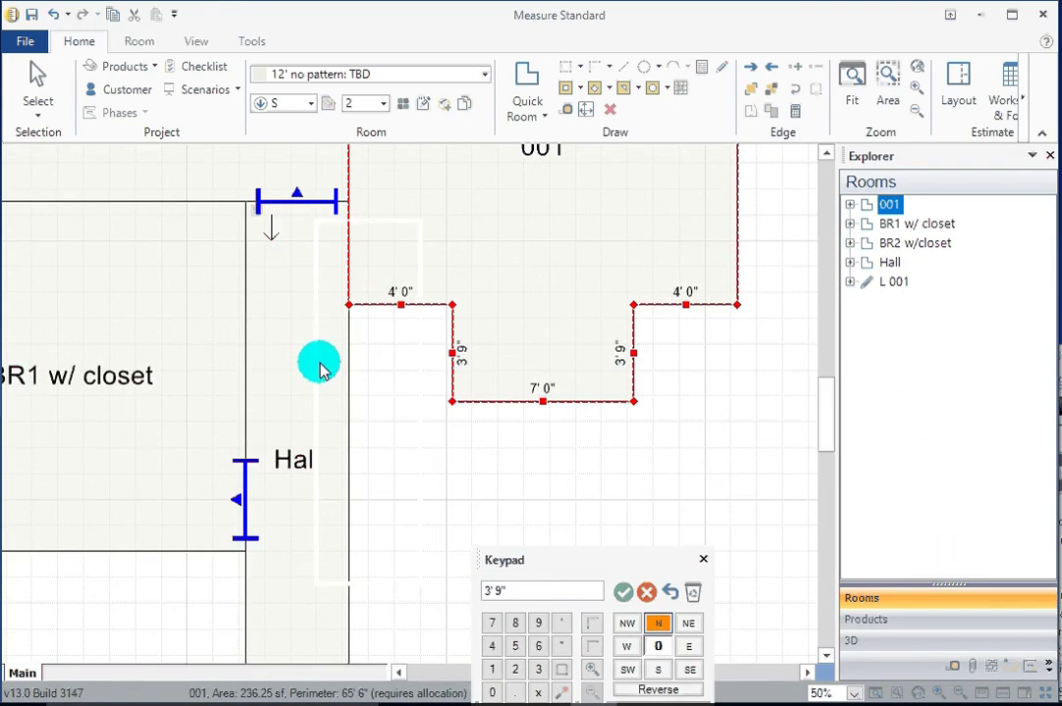
{"action": "left_click", "coordinate": [452, 356]}
{"action": "left_click_drag", "start_coordinate": [453, 356], "coordinate": [530, 373]}
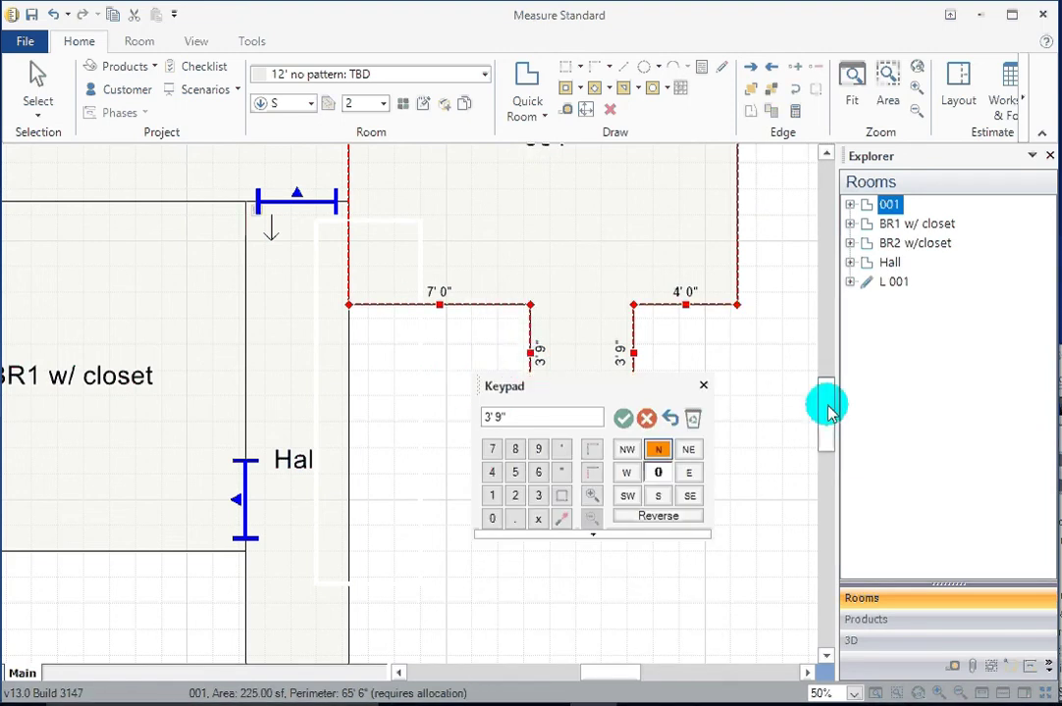
{"action": "left_click", "coordinate": [703, 385]}
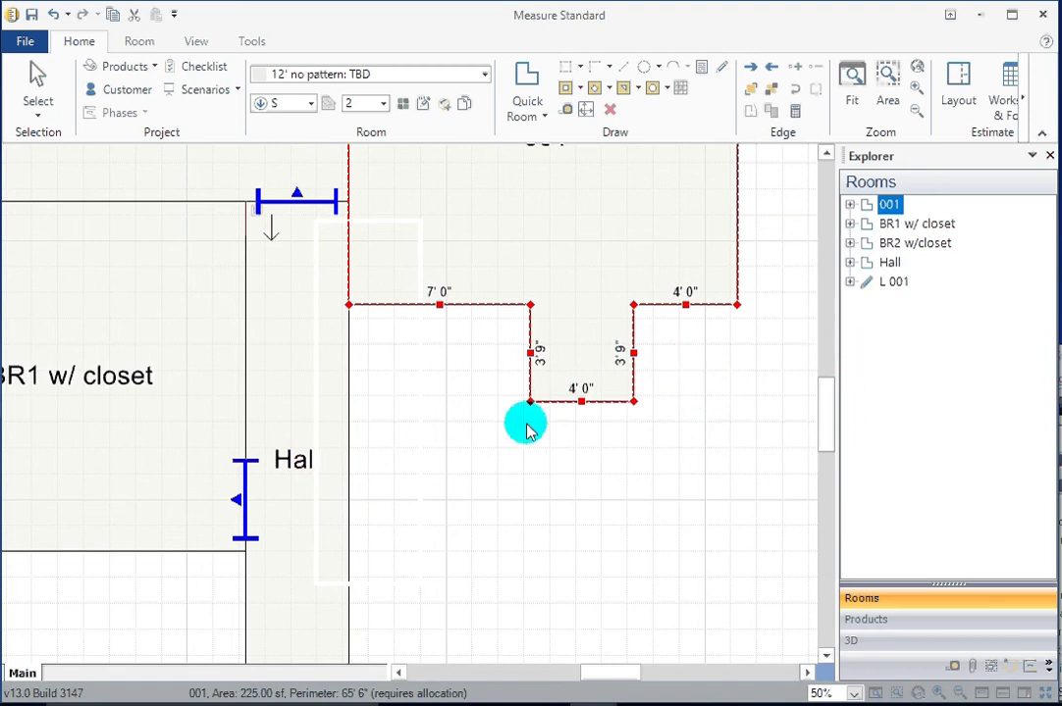
{"action": "left_click_drag", "start_coordinate": [583, 405], "coordinate": [583, 562]}
{"action": "scroll", "coordinate": [303, 403], "scroll_direction": "down", "scroll_amount": 2}
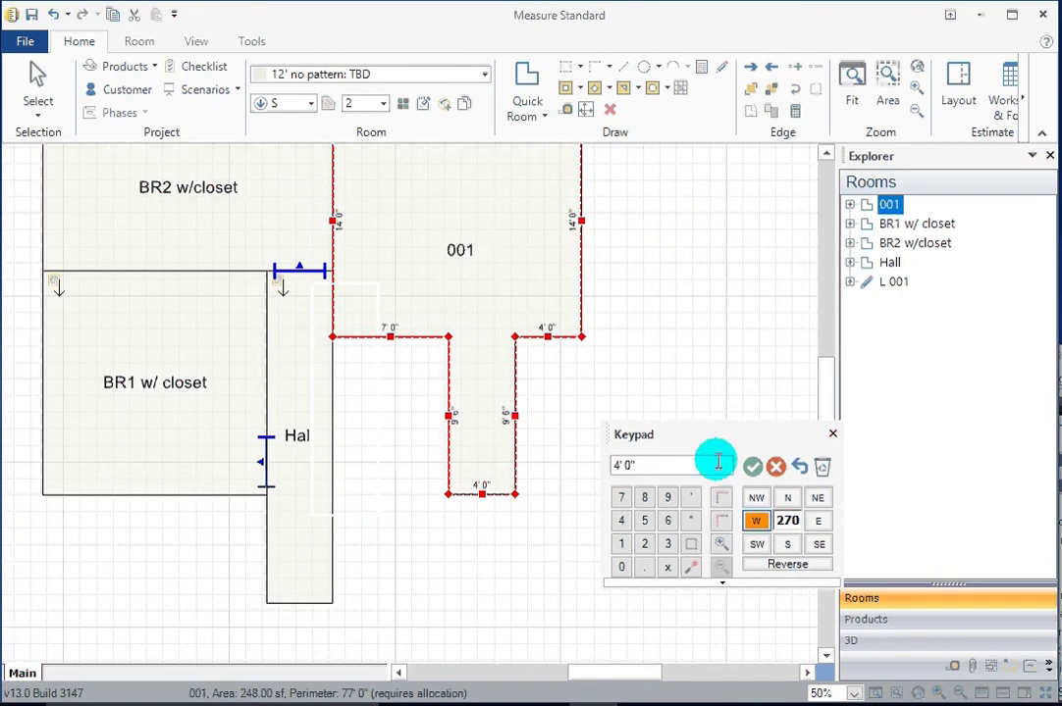
{"action": "left_click", "coordinate": [830, 433]}
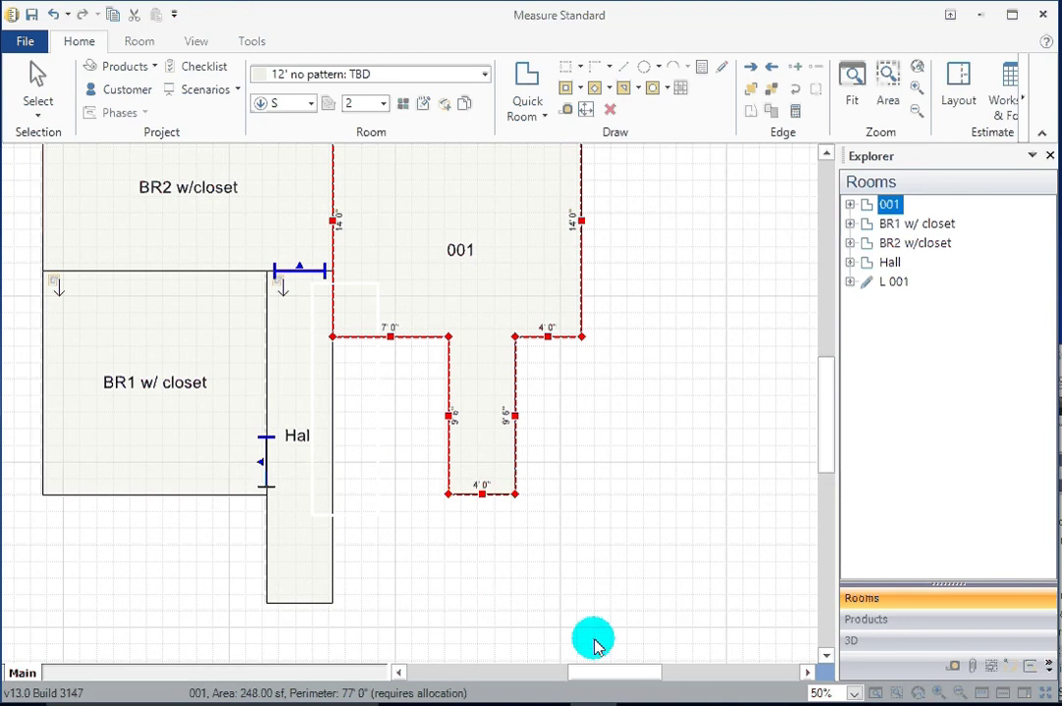
Examine the wall dimensions and combined area of BR1 w/ closet, room 001 and BR2 w/closet.
{"action": "scroll", "coordinate": [599, 675], "scroll_direction": "left", "scroll_amount": 3}
{"action": "scroll", "coordinate": [526, 498], "scroll_direction": "up", "scroll_amount": 2}
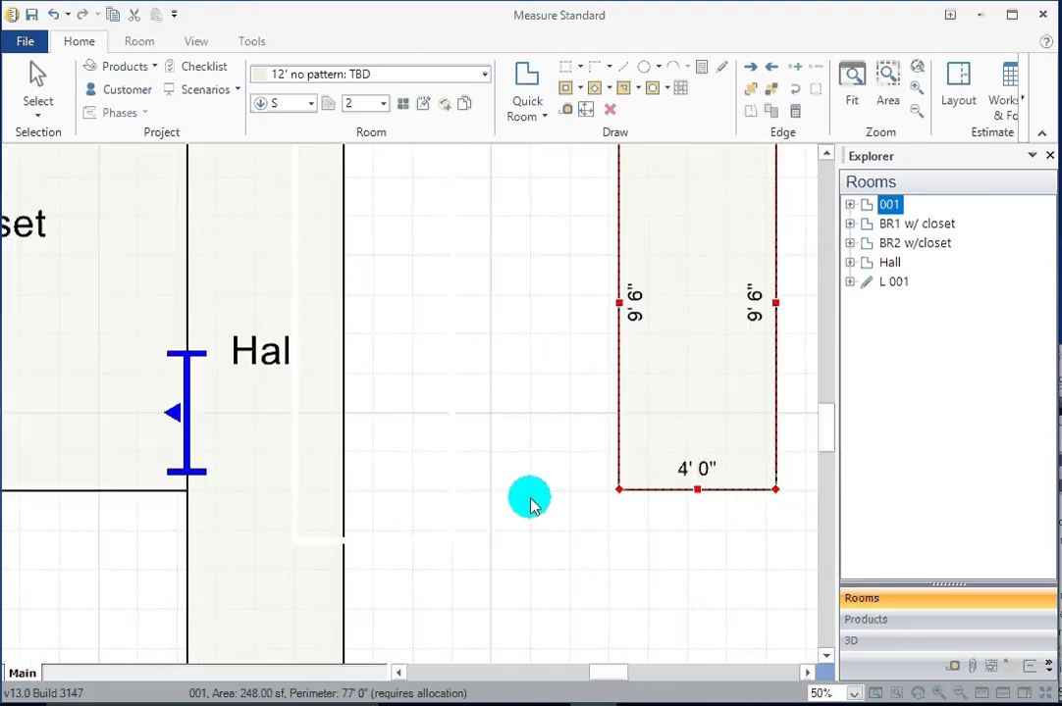
{"action": "scroll", "coordinate": [530, 505], "scroll_direction": "down", "scroll_amount": 2}
{"action": "left_click", "coordinate": [162, 361]}
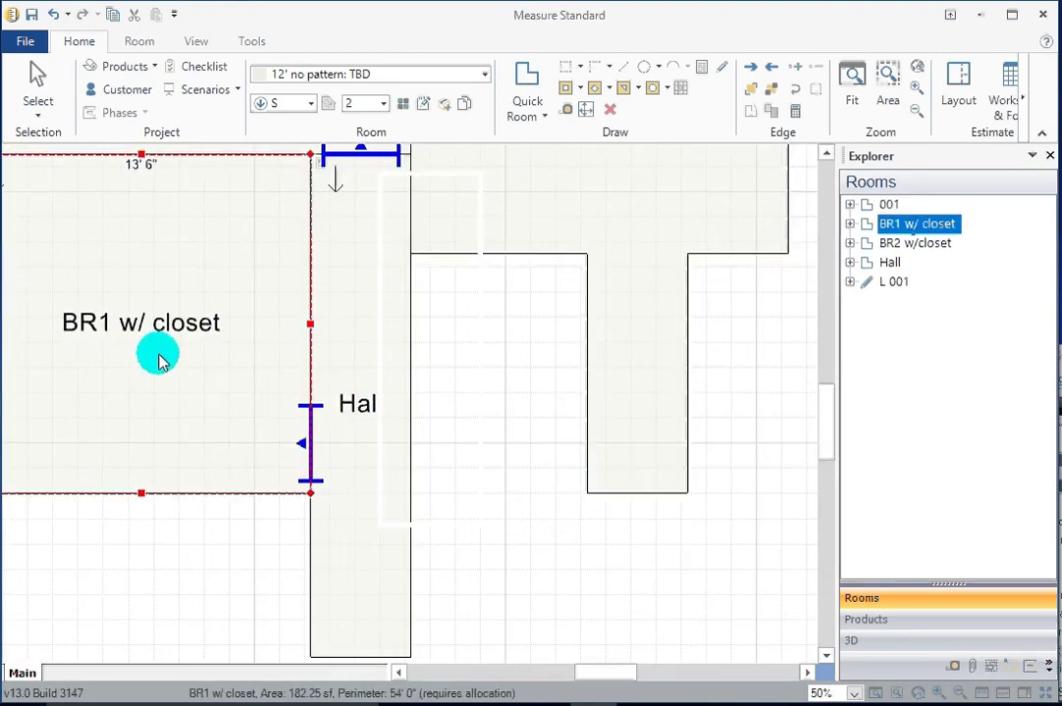
{"action": "left_click", "coordinate": [621, 218], "text": "ctrl"}
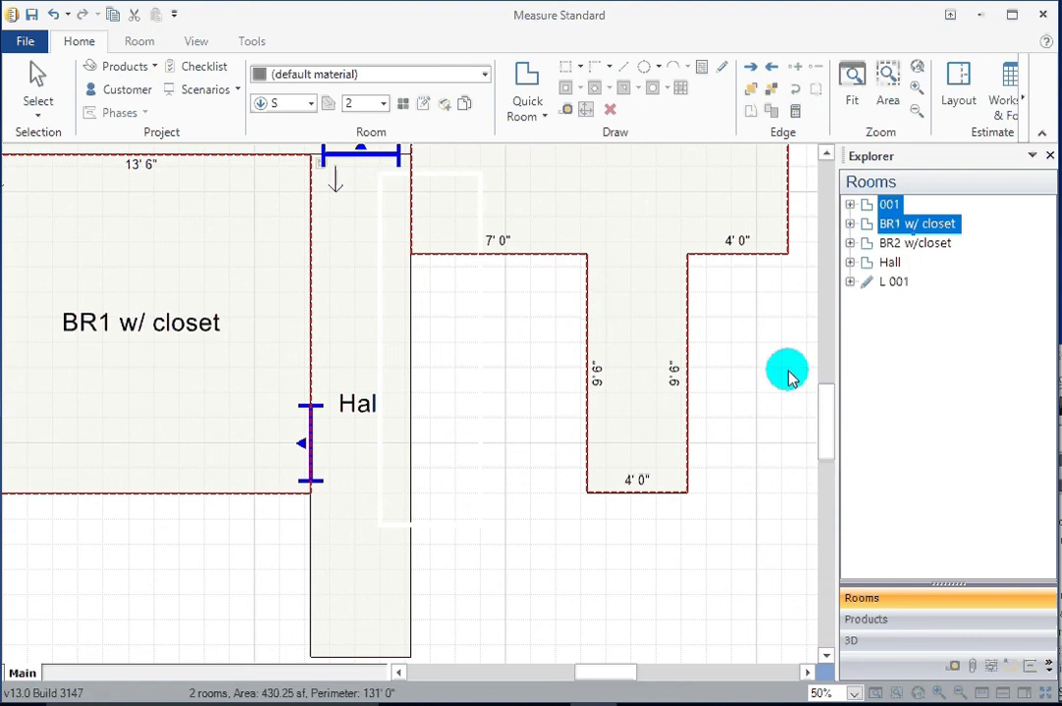
{"action": "left_click_drag", "start_coordinate": [829, 432], "coordinate": [834, 398]}
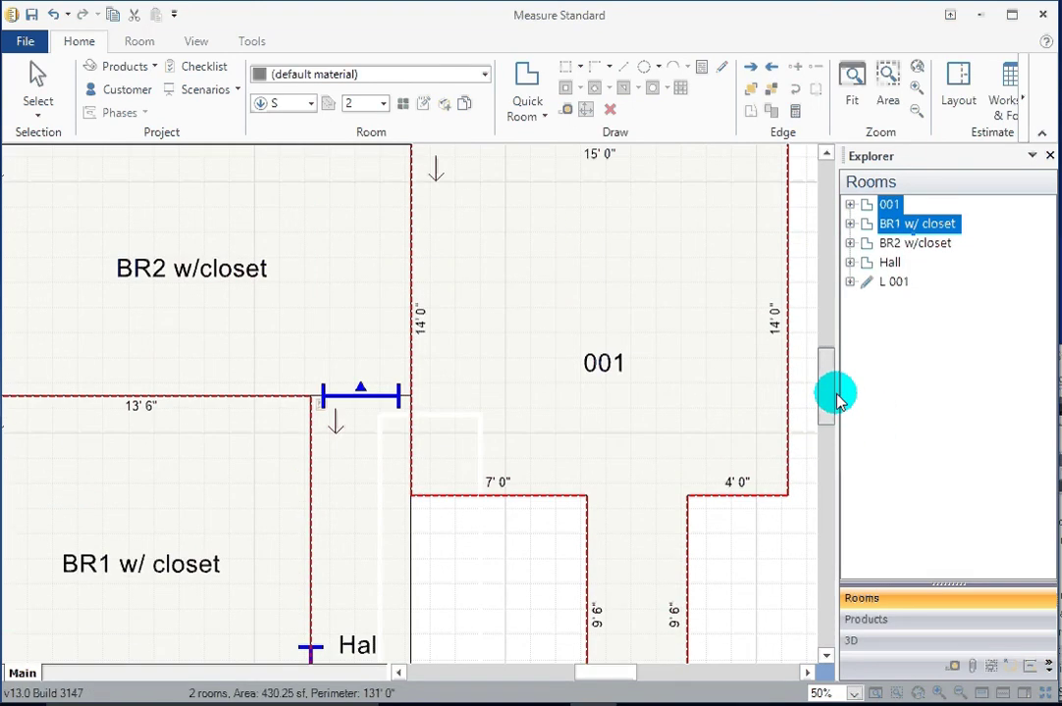
{"action": "left_click", "coordinate": [272, 281], "text": "ctrl"}
{"action": "scroll", "coordinate": [334, 294], "scroll_direction": "down", "scroll_amount": 2}
{"action": "scroll", "coordinate": [333, 338], "scroll_direction": "up", "scroll_amount": 1}
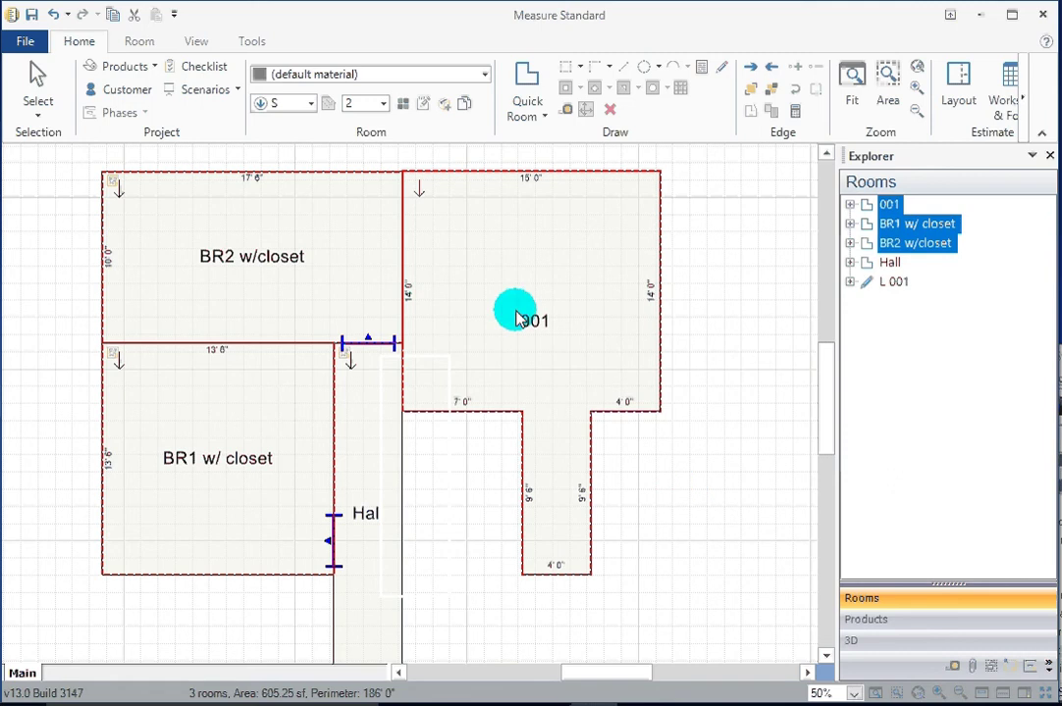
{"action": "left_click", "coordinate": [697, 501]}
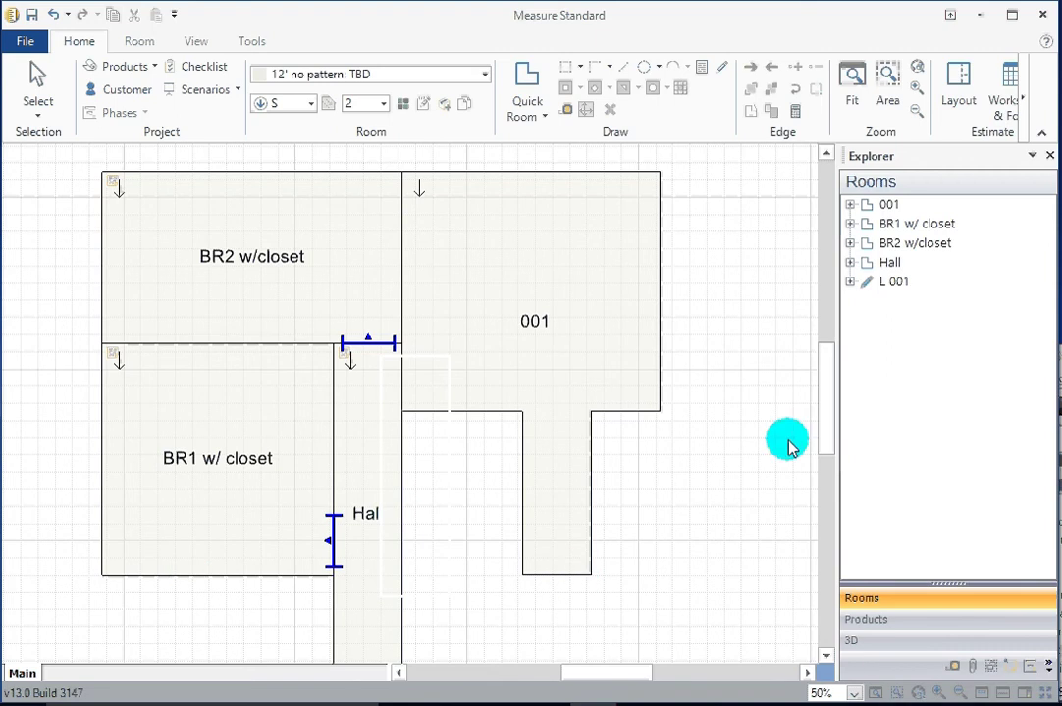
Shorten the Hall by moving its south wall up until it sits slightly below BR1 w/ closet's south wall.
{"action": "left_click_drag", "start_coordinate": [834, 379], "coordinate": [836, 417]}
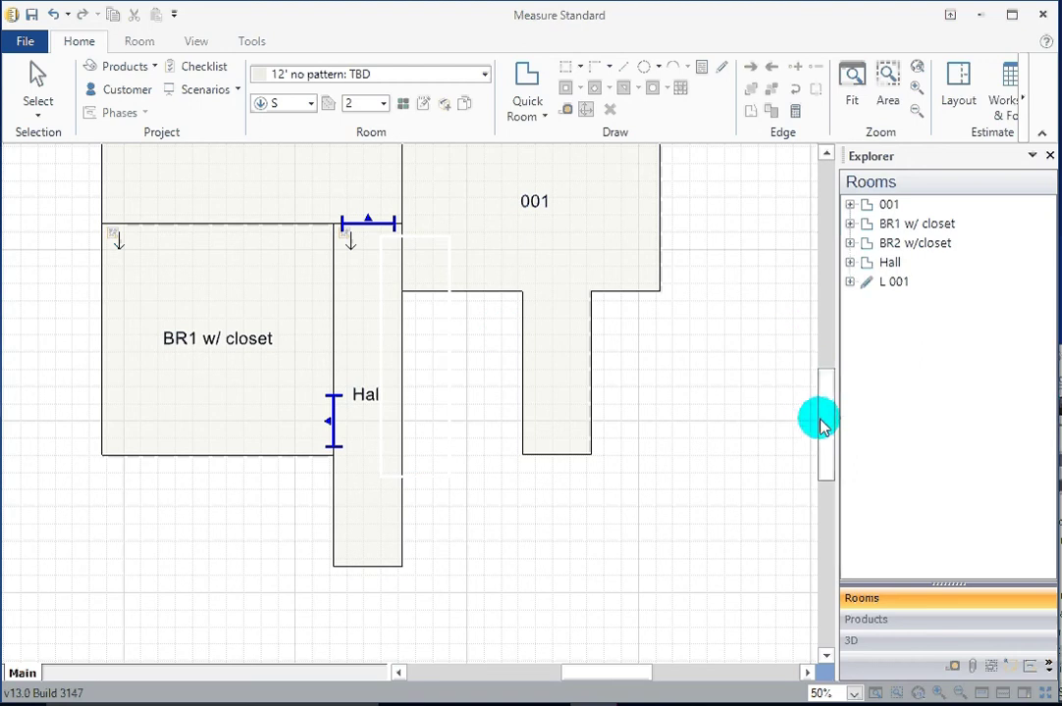
{"action": "left_click_drag", "start_coordinate": [827, 404], "coordinate": [834, 343]}
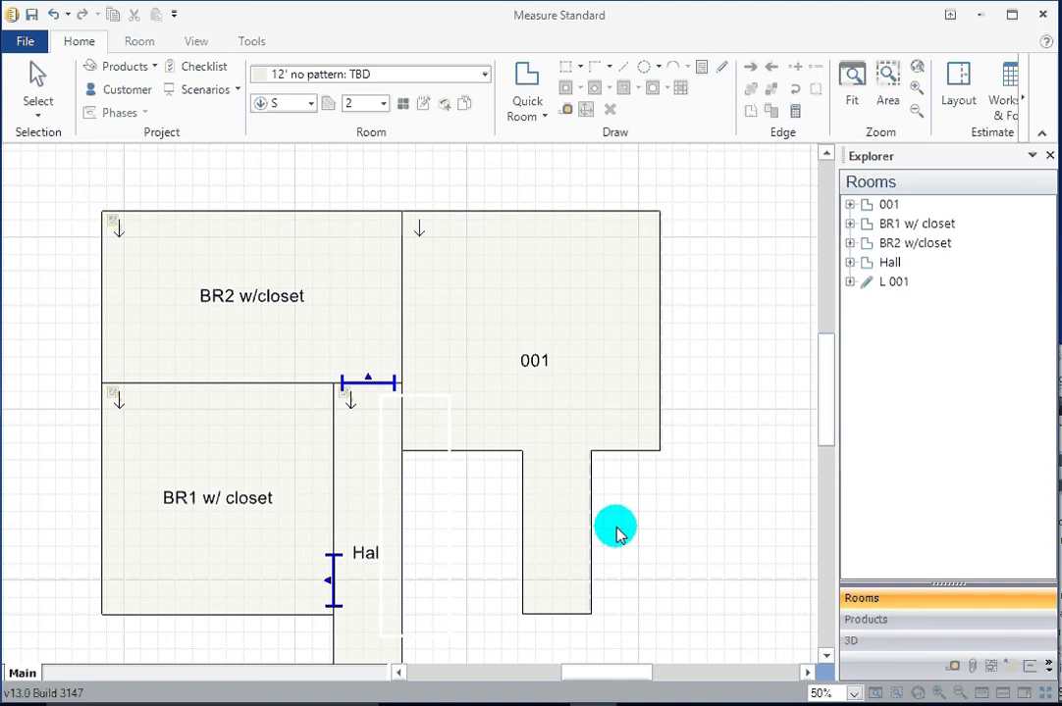
{"action": "left_click_drag", "start_coordinate": [828, 384], "coordinate": [832, 421]}
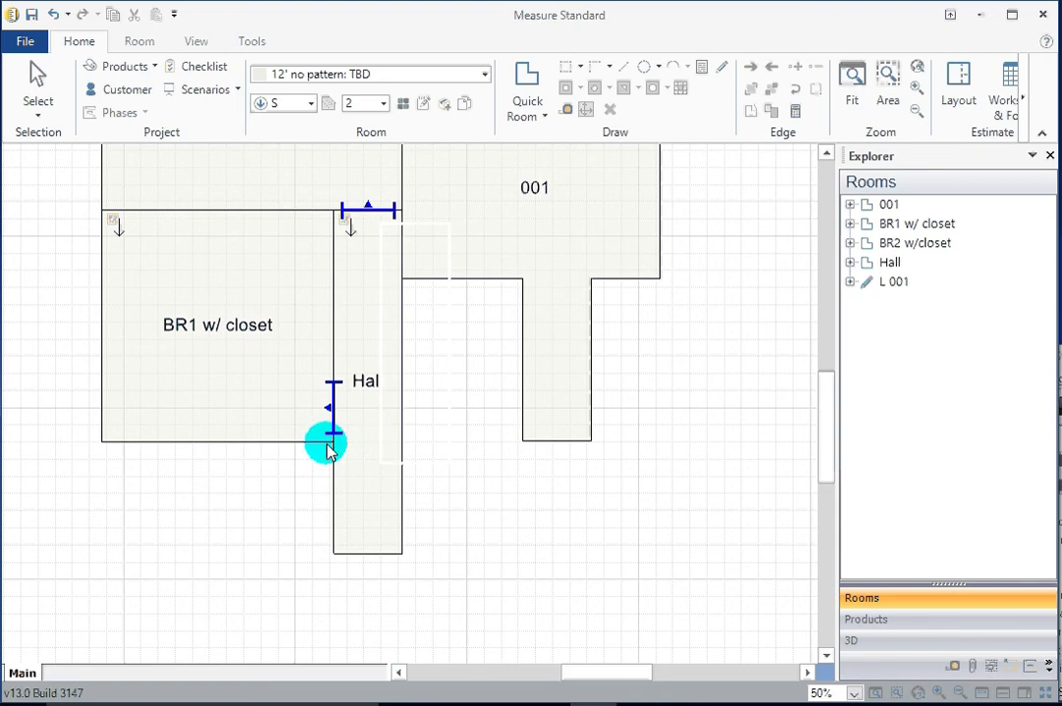
{"action": "left_click", "coordinate": [363, 561]}
{"action": "left_click_drag", "start_coordinate": [368, 559], "coordinate": [379, 460]}
{"action": "left_click", "coordinate": [743, 491]}
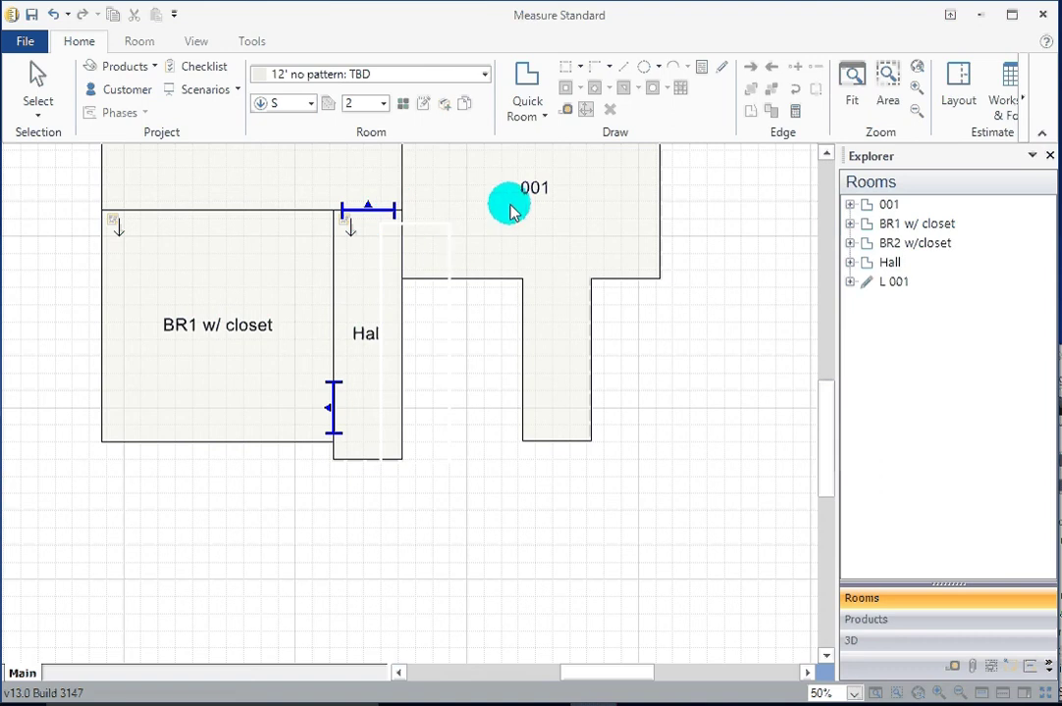
Rename room 001, the one with the south pop-out, as MBR.
{"action": "left_click", "coordinate": [532, 197]}
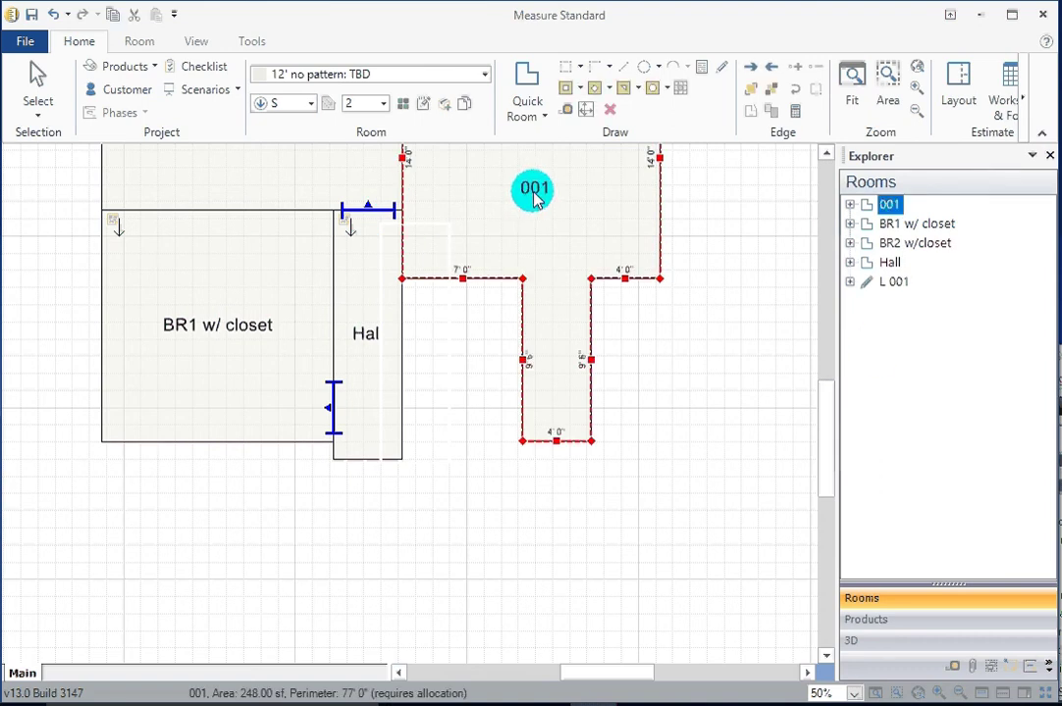
{"action": "scroll", "coordinate": [824, 412], "scroll_direction": "up", "scroll_amount": 3}
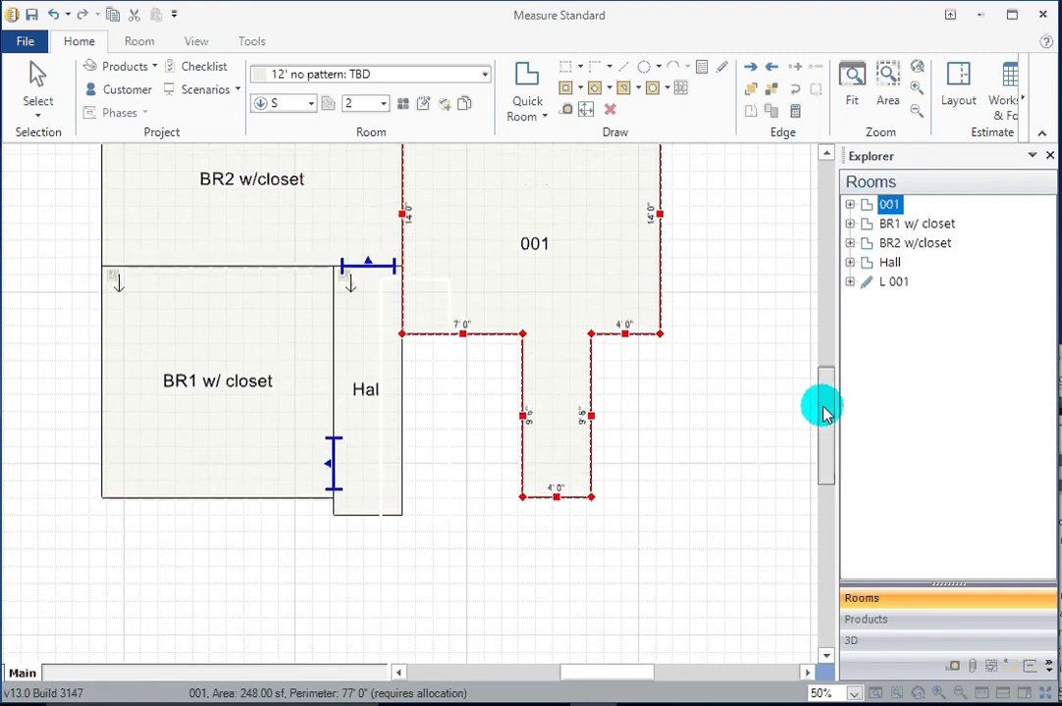
{"action": "double_click", "coordinate": [533, 286]}
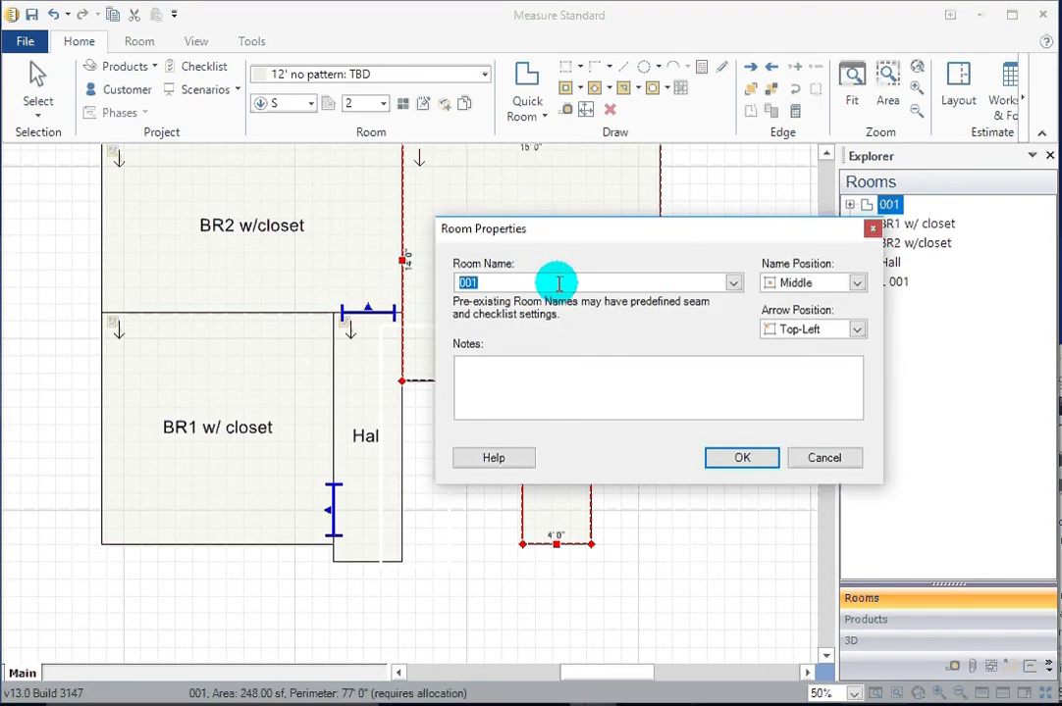
{"action": "type", "text": "MBR"}
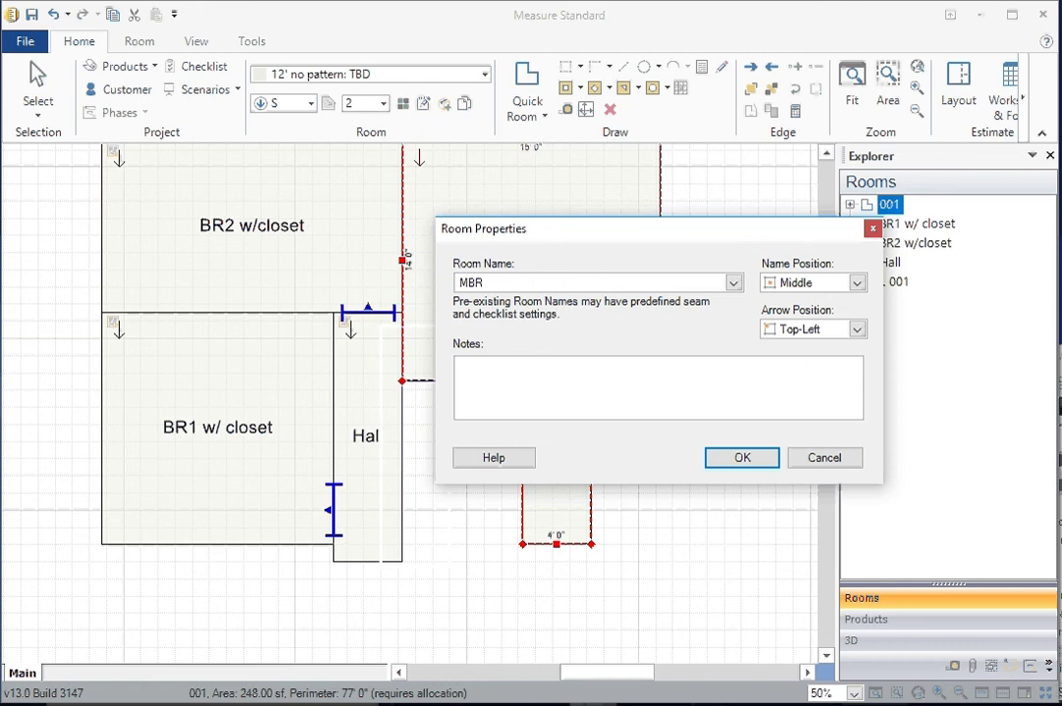
{"action": "left_click", "coordinate": [741, 458]}
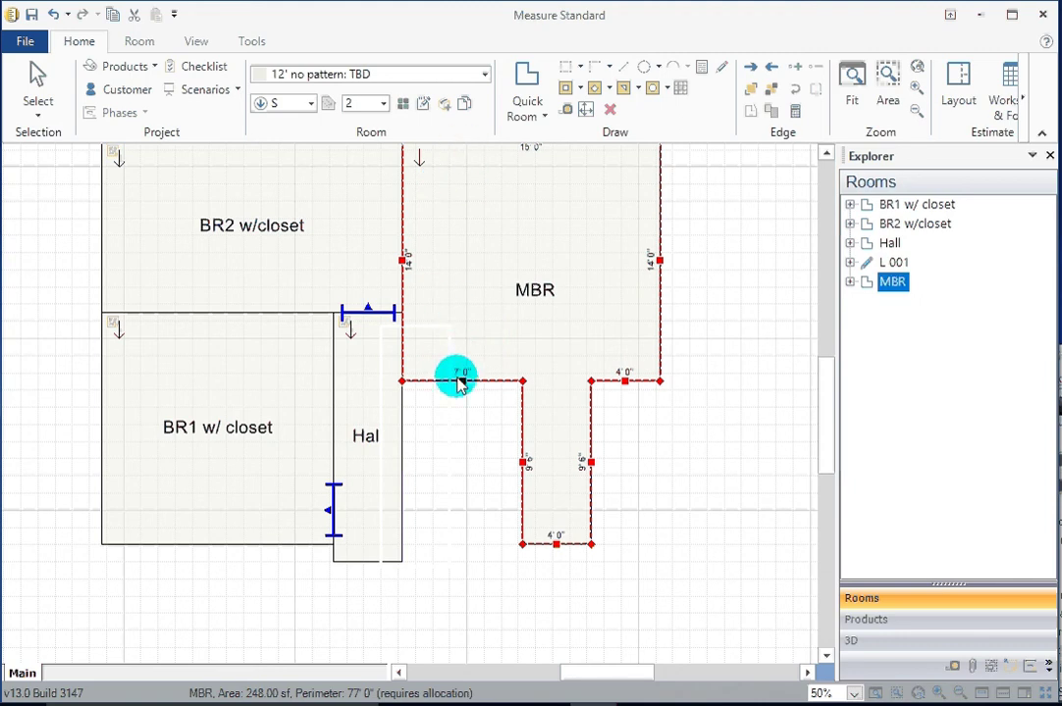
Place a rectangular quick room southeast of MBR's pop-out and narrow it to 3' 3" from its east side.
{"action": "left_click", "coordinate": [531, 78]}
{"action": "left_click", "coordinate": [519, 148]}
{"action": "left_click", "coordinate": [703, 531]}
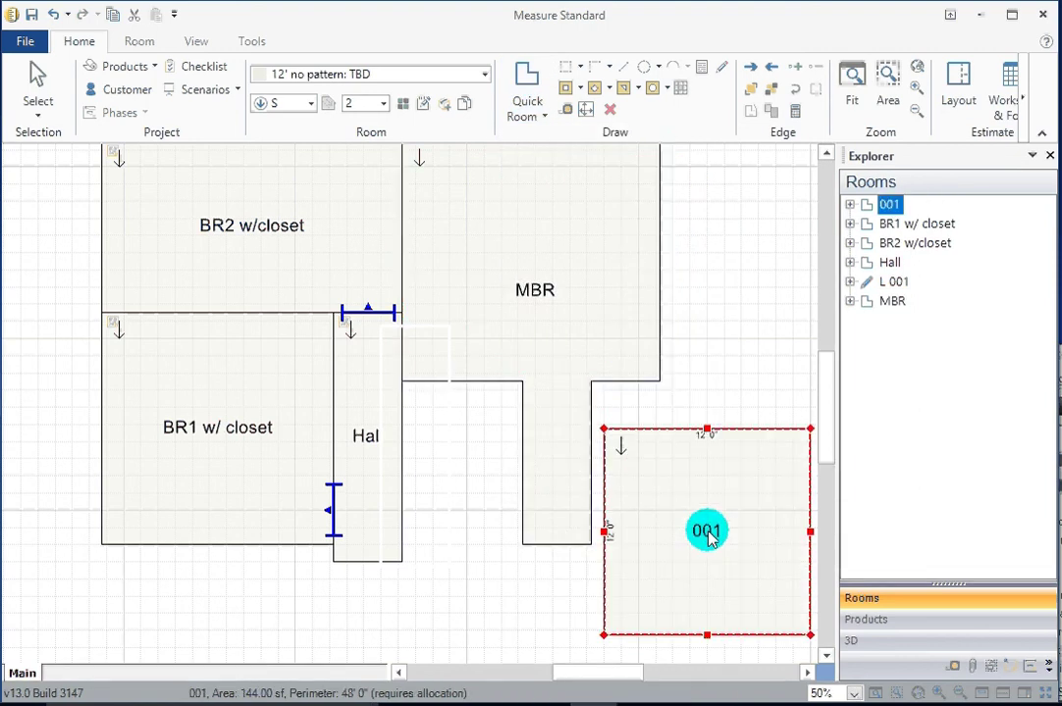
{"action": "left_click", "coordinate": [811, 541]}
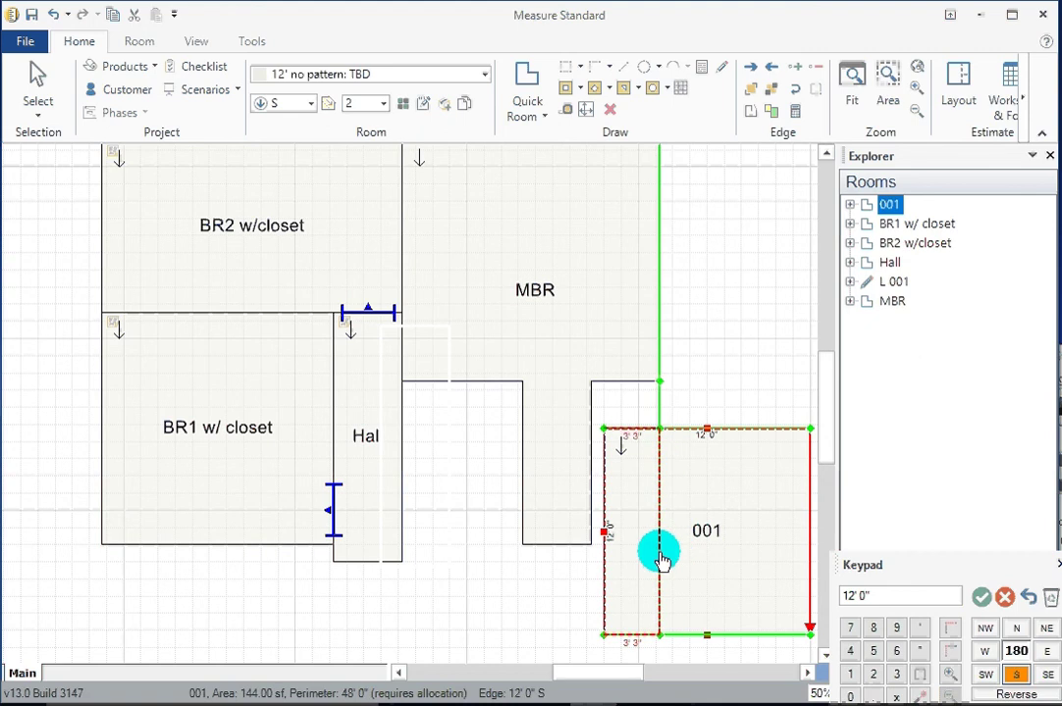
{"action": "left_click", "coordinate": [660, 557]}
Move room 001 into the corner east of MBR's pop-out and shorten it to end level with the pop-out's south wall.
{"action": "left_click", "coordinate": [624, 449]}
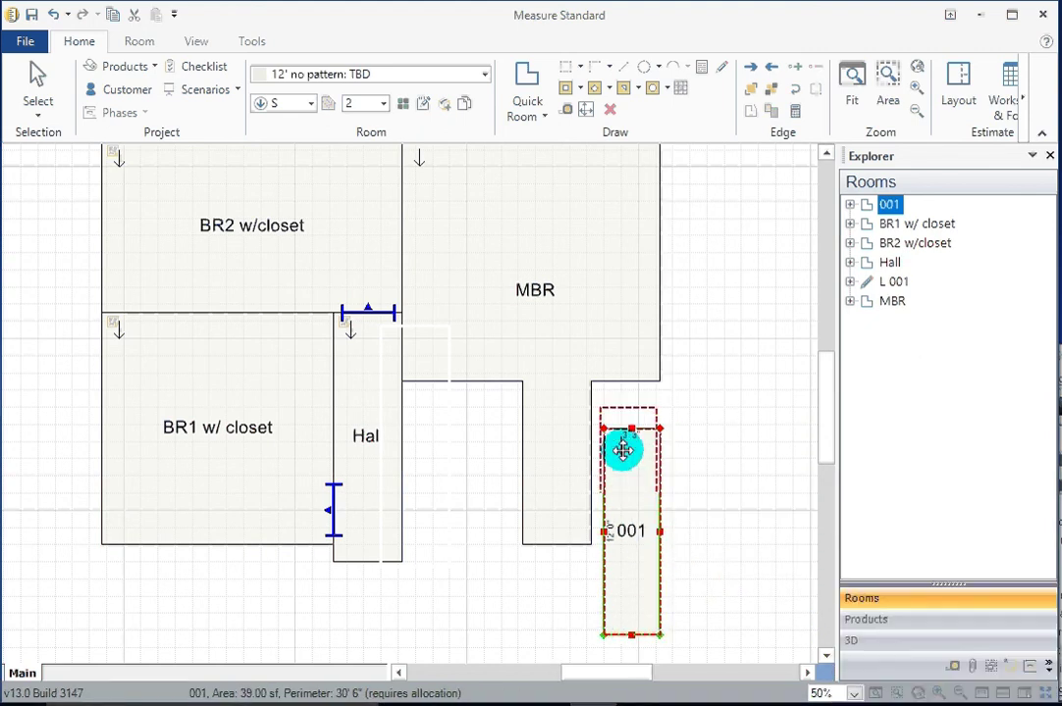
{"action": "left_click_drag", "start_coordinate": [623, 449], "coordinate": [616, 429]}
{"action": "left_click_drag", "start_coordinate": [617, 588], "coordinate": [624, 544]}
{"action": "left_click", "coordinate": [808, 463]}
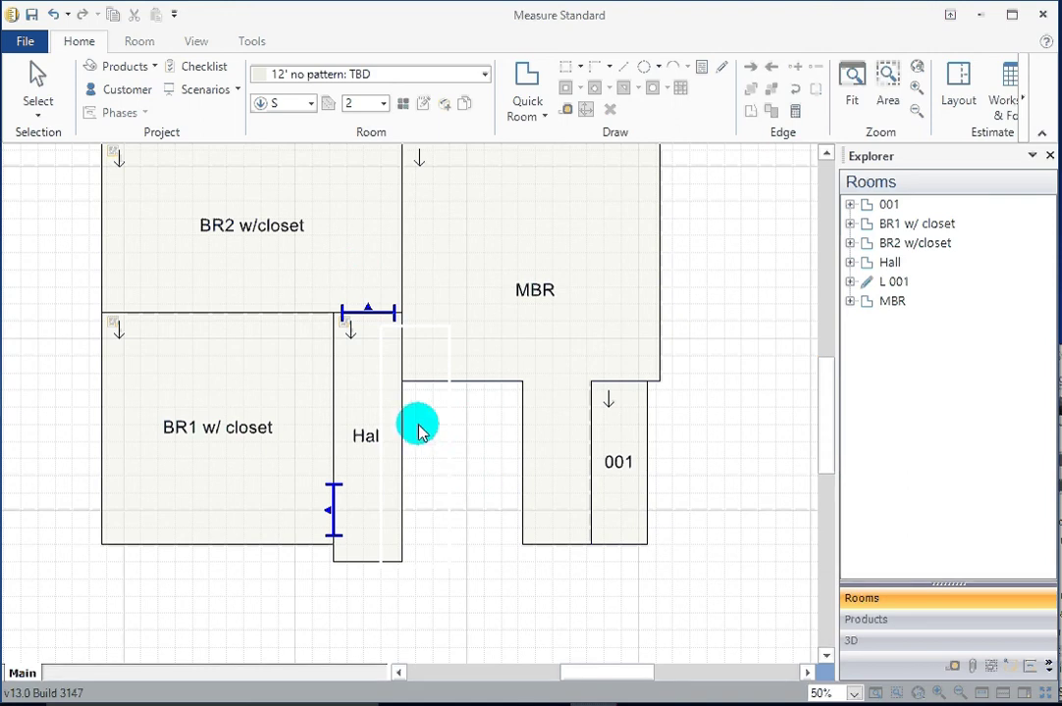
Place a rectangular quick room between the Hall and MBR's pop-out, under MBR's south wall, and size it to 7' 0" by 9' 6".
{"action": "left_click", "coordinate": [526, 86]}
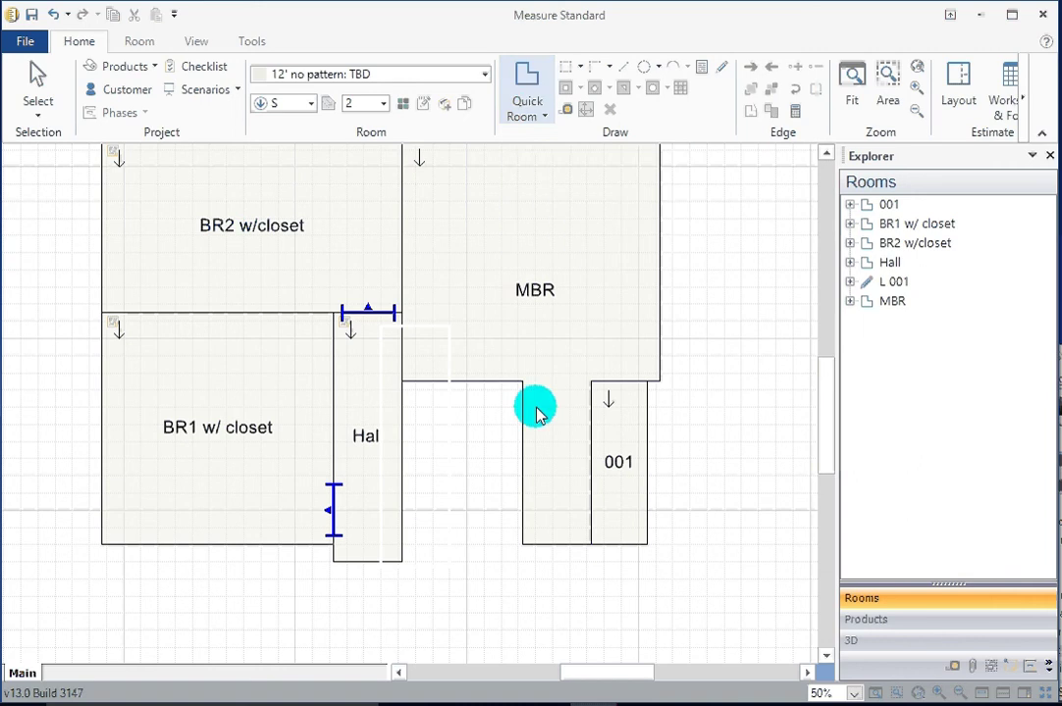
{"action": "left_click", "coordinate": [521, 82]}
{"action": "left_click", "coordinate": [521, 147]}
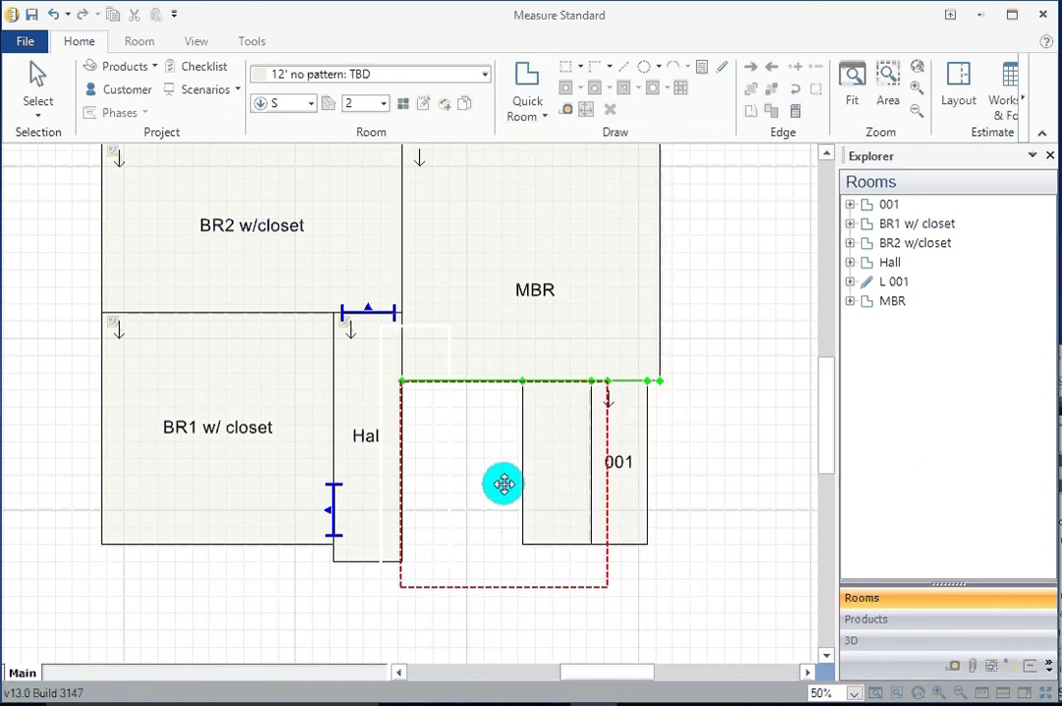
{"action": "left_click", "coordinate": [503, 484]}
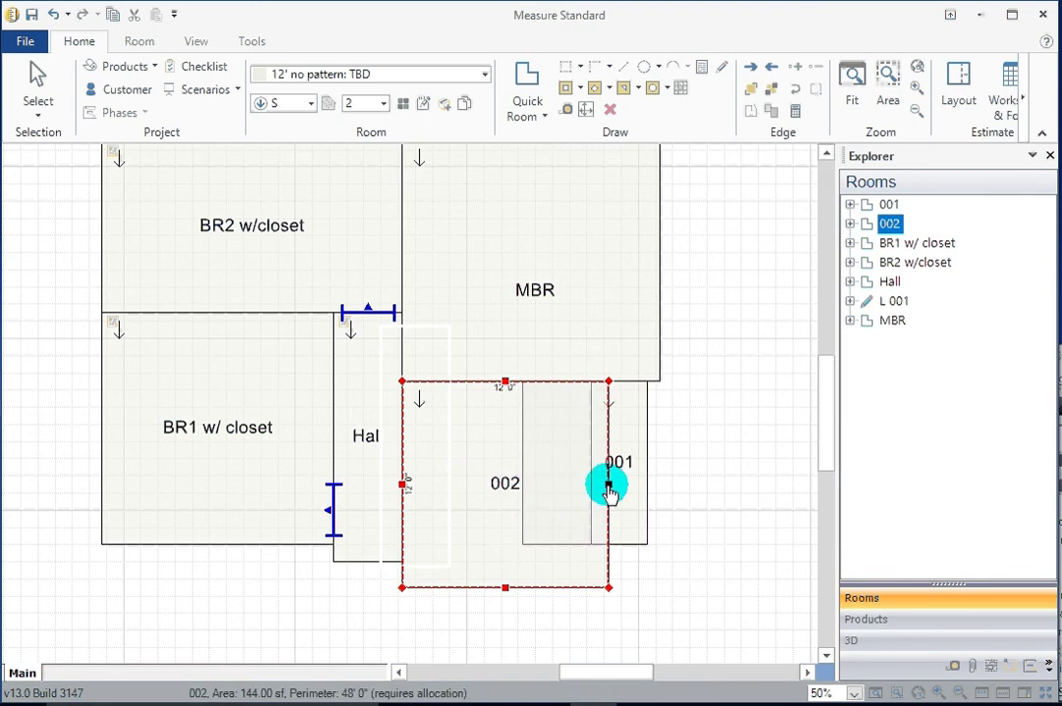
{"action": "left_click_drag", "start_coordinate": [608, 484], "coordinate": [522, 490]}
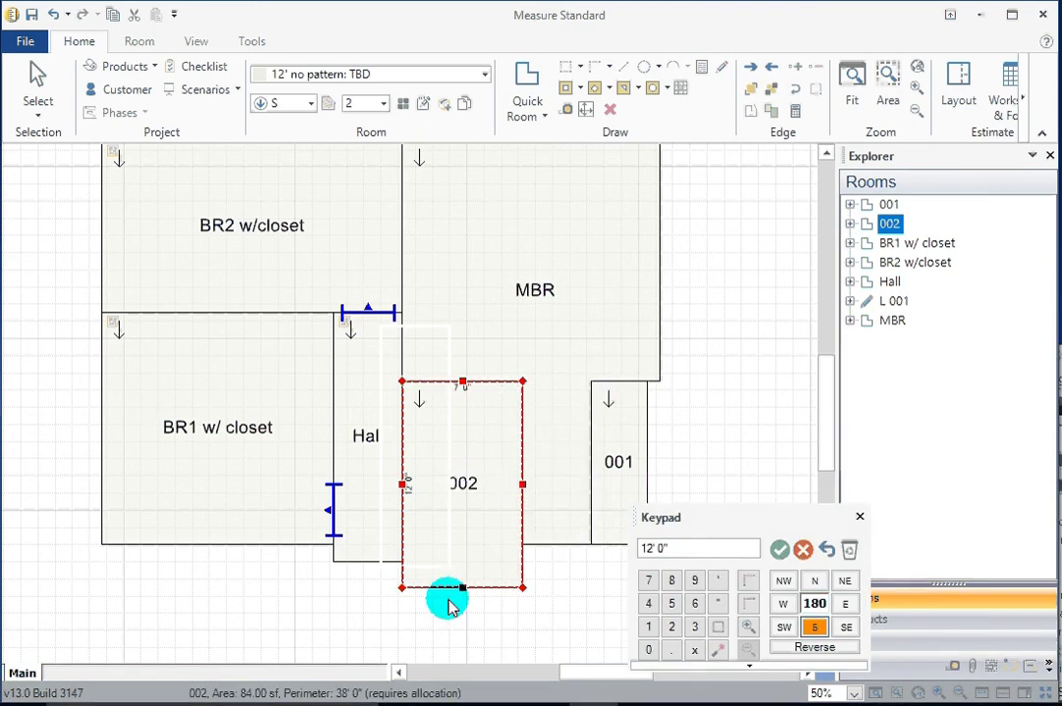
{"action": "left_click_drag", "start_coordinate": [464, 586], "coordinate": [467, 545]}
{"action": "left_click", "coordinate": [748, 496]}
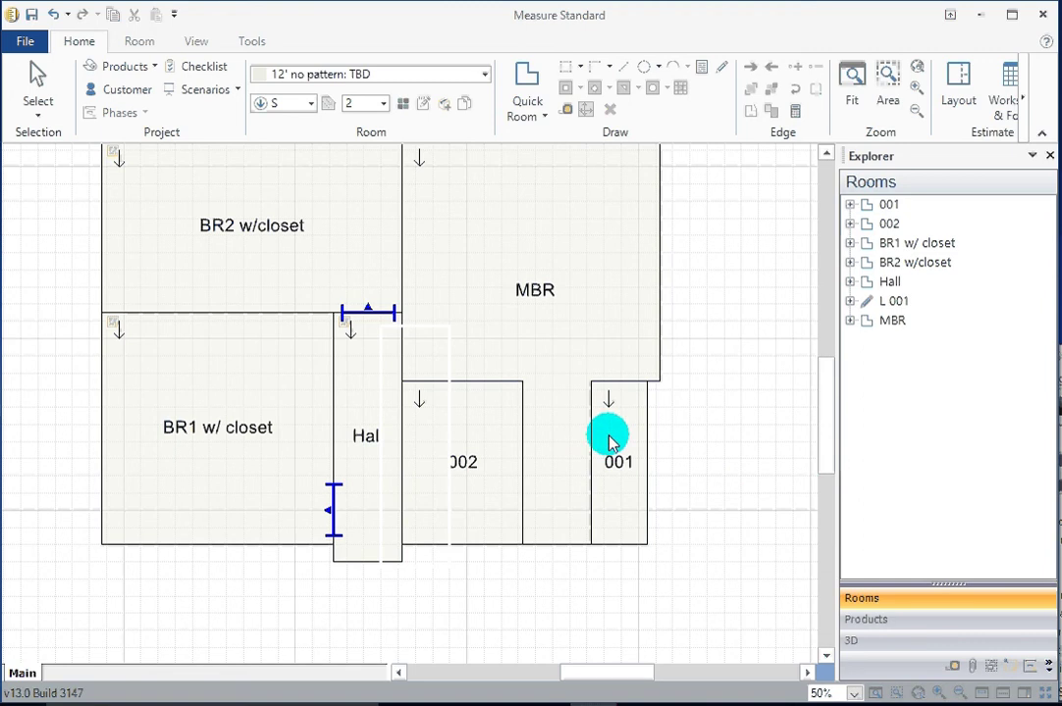
Rename room 001 as "closet" and give it the note "Remove and Dispose old carpet and pad".
{"action": "double_click", "coordinate": [614, 469]}
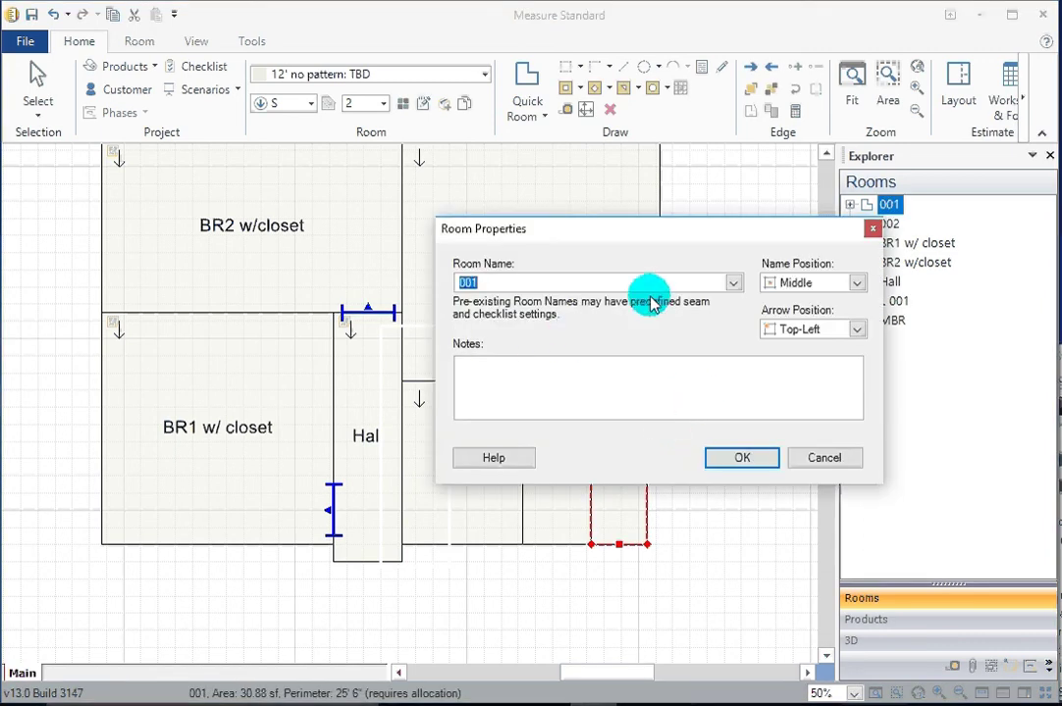
{"action": "type", "text": "closet"}
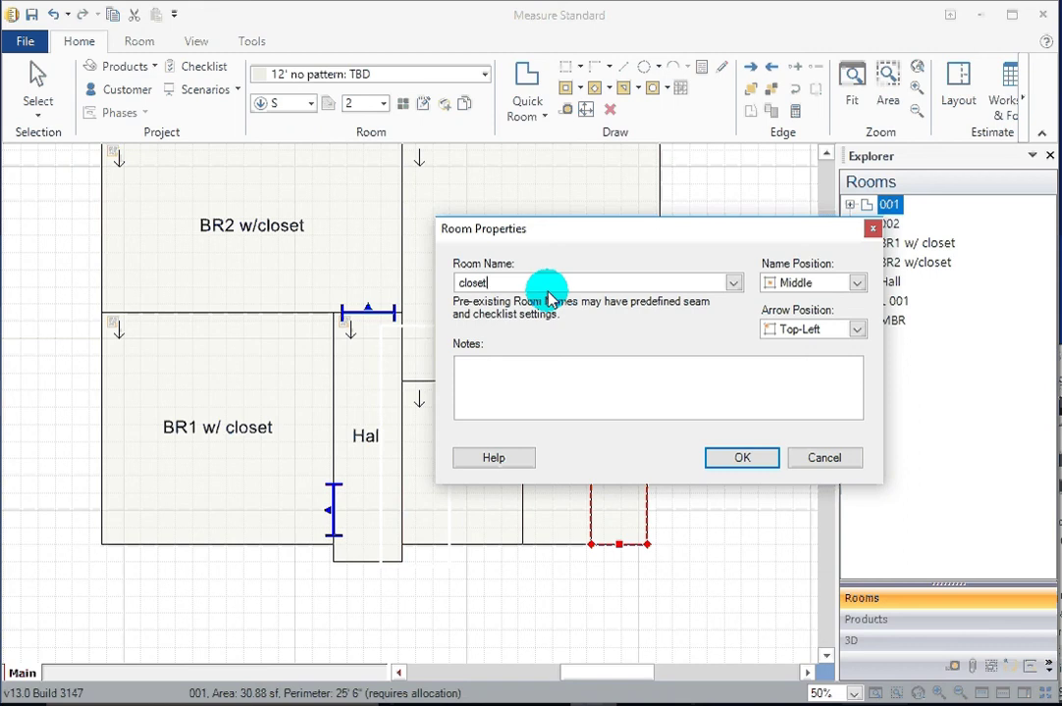
{"action": "left_click", "coordinate": [618, 375]}
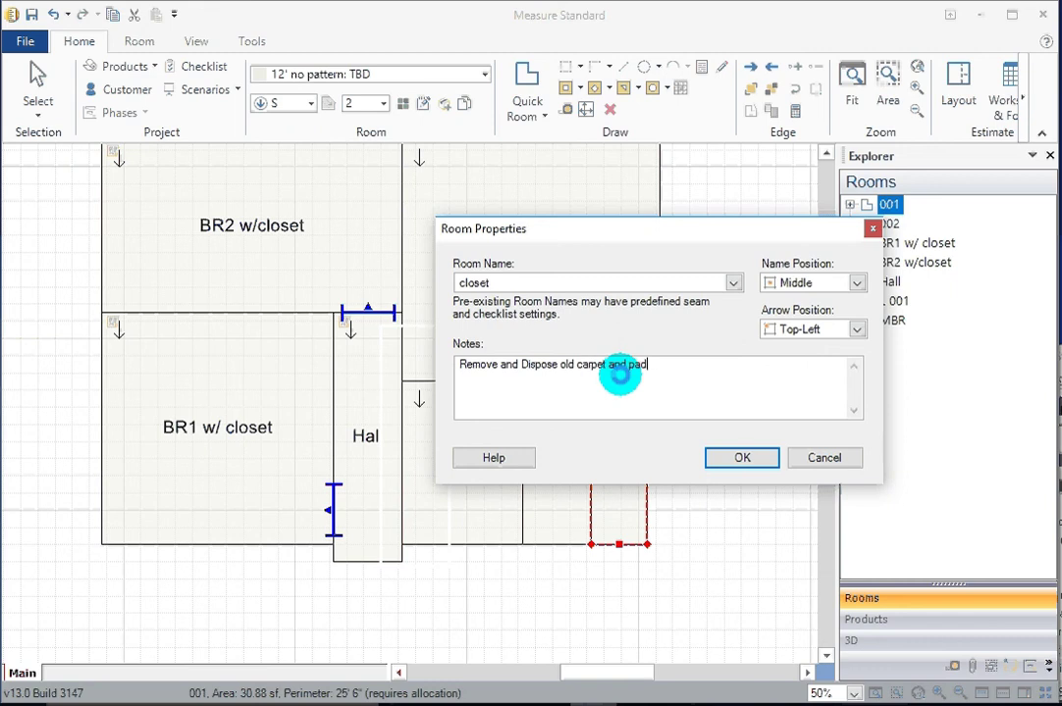
{"action": "left_click", "coordinate": [721, 457]}
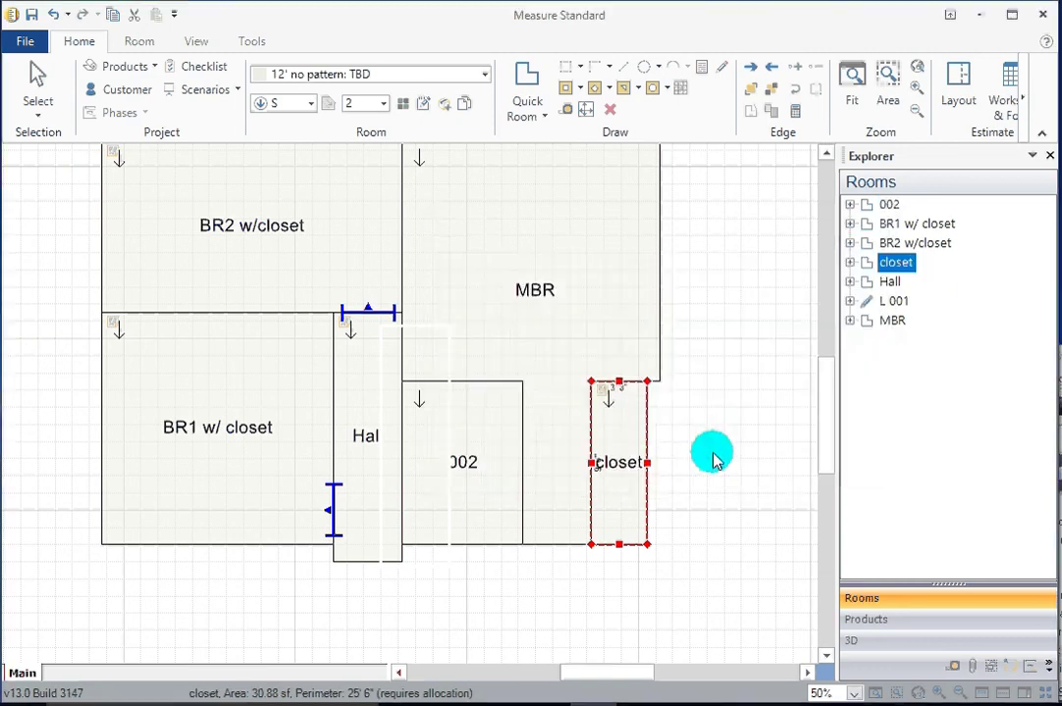
Add notes to MBR reading "Remove oldcarpet and pad", with a second line beginning "3lf gold foldo".
{"action": "left_click", "coordinate": [547, 294]}
{"action": "double_click", "coordinate": [552, 297]}
{"action": "left_click", "coordinate": [512, 366]}
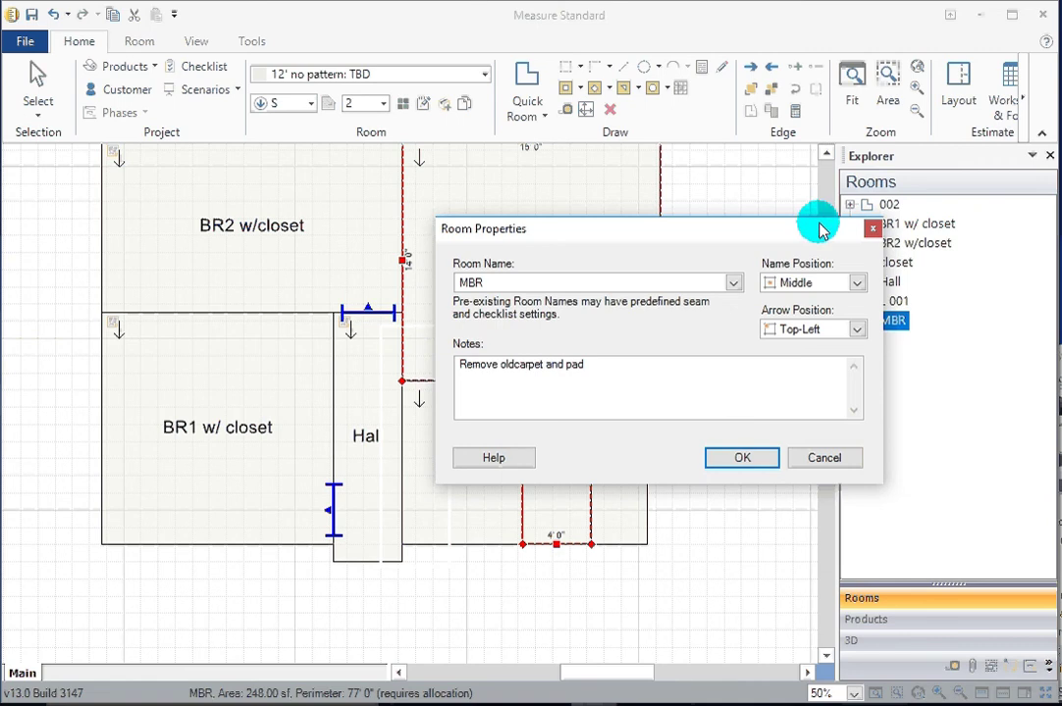
{"action": "left_click_drag", "start_coordinate": [698, 229], "coordinate": [944, 220]}
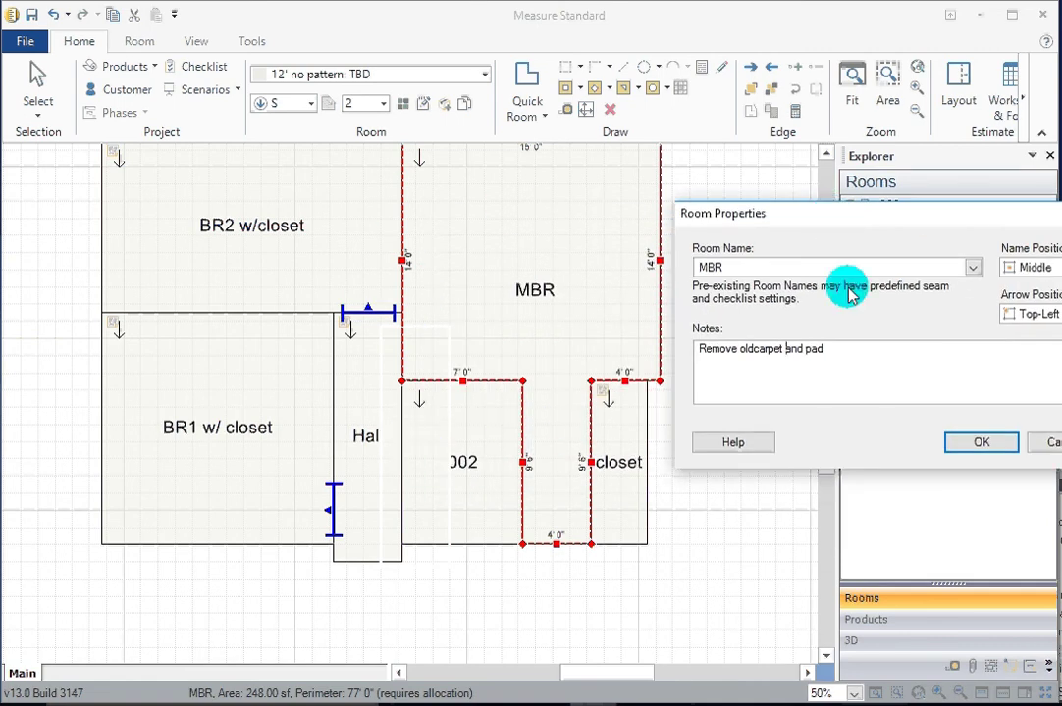
{"action": "left_click", "coordinate": [826, 348]}
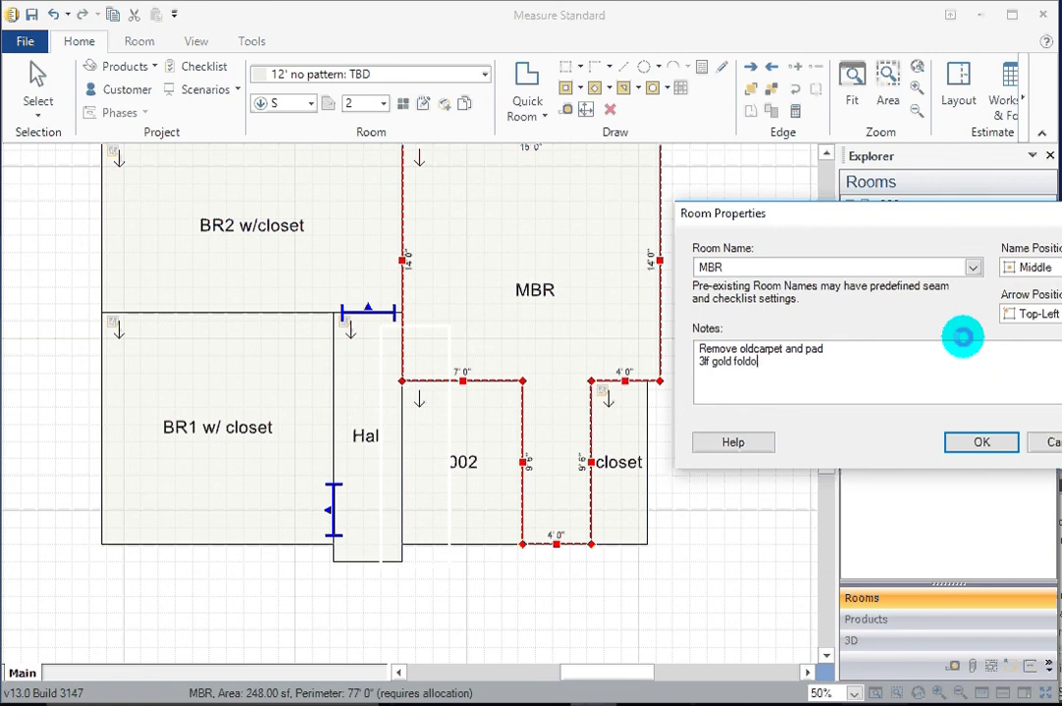
{"action": "left_click", "coordinate": [978, 441]}
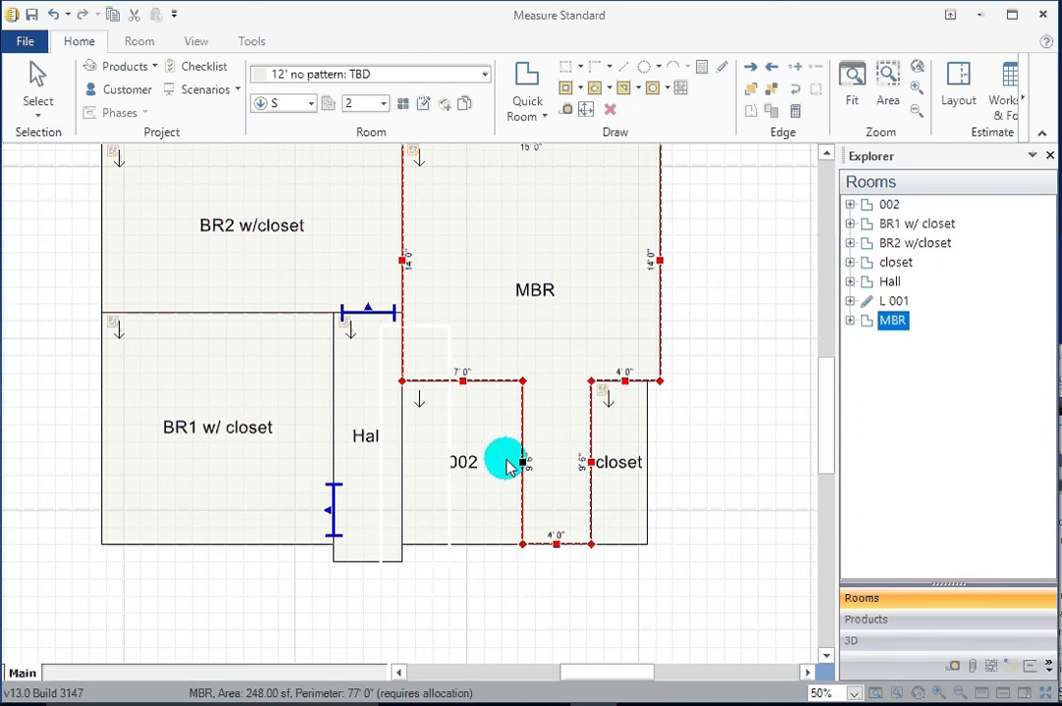
Rename room 002, between the Hall and MBR's pop-out, as "Bath".
{"action": "left_click", "coordinate": [452, 472]}
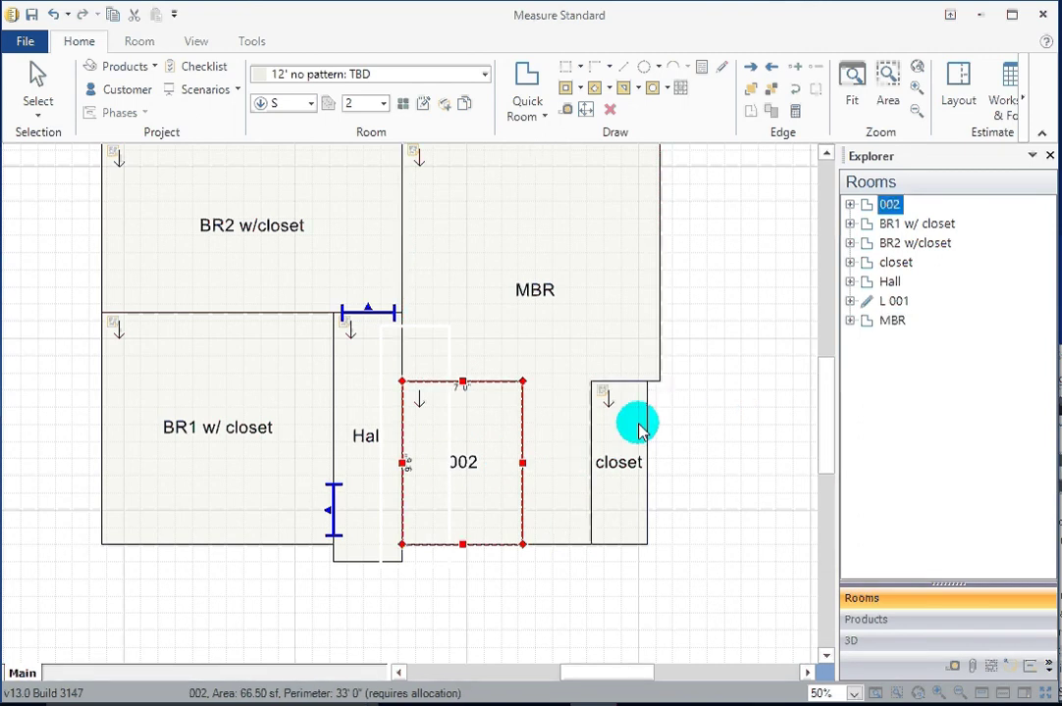
{"action": "double_click", "coordinate": [478, 463]}
{"action": "type", "text": "Bath"}
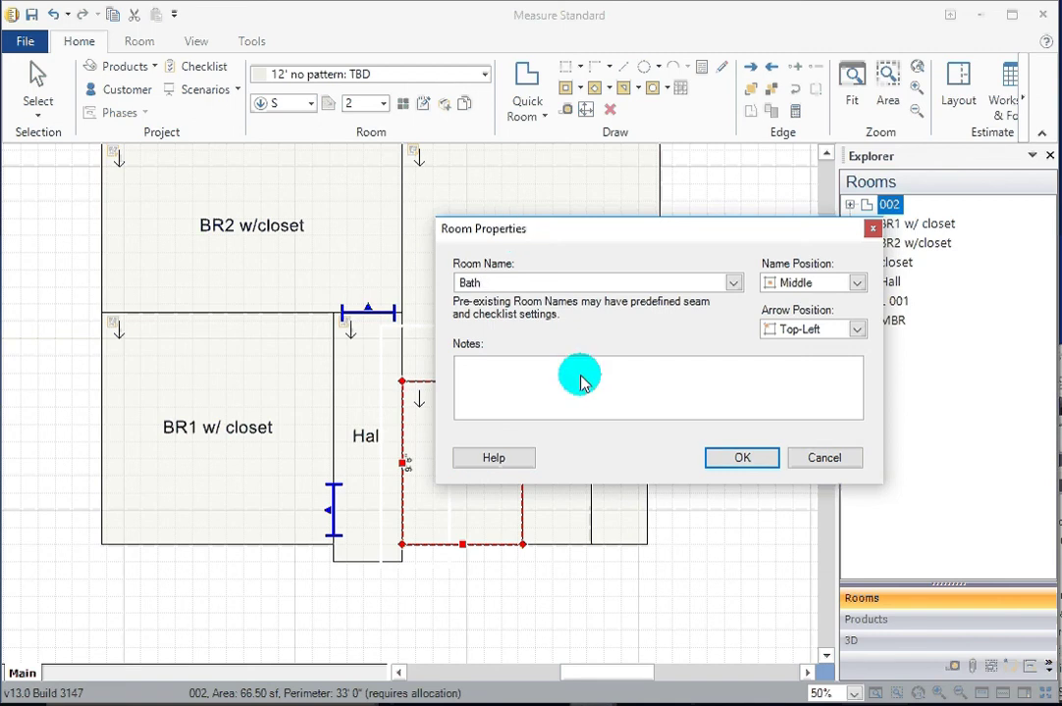
{"action": "left_click", "coordinate": [745, 459]}
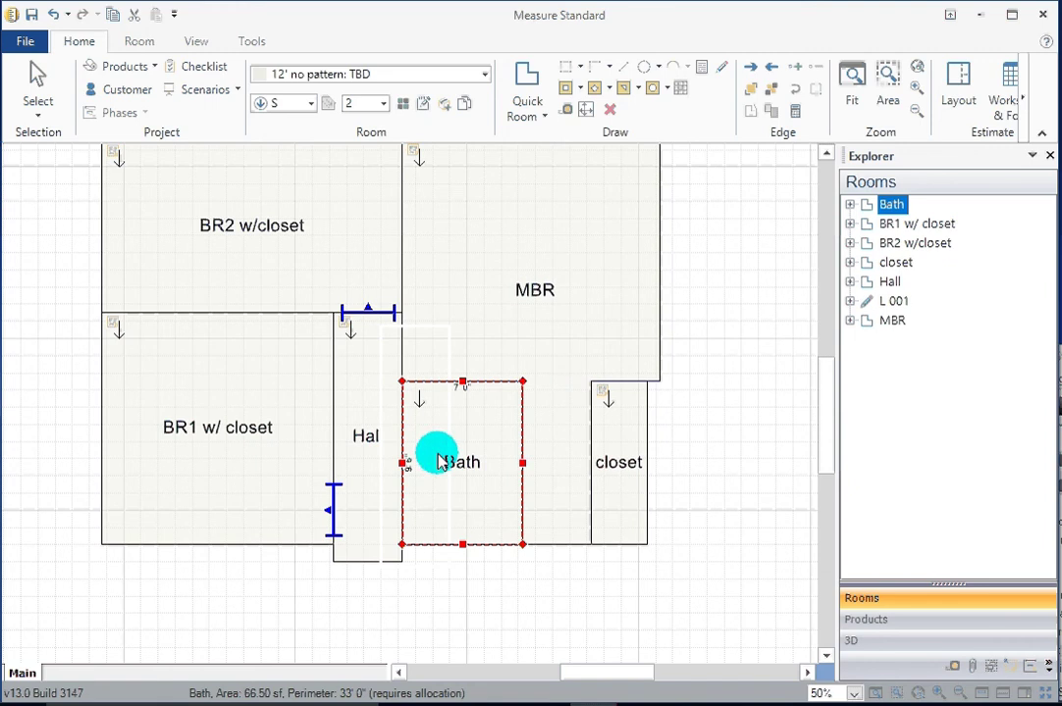
Set the Bath's product to None so that no carpet is assigned to it.
{"action": "left_click", "coordinate": [484, 75]}
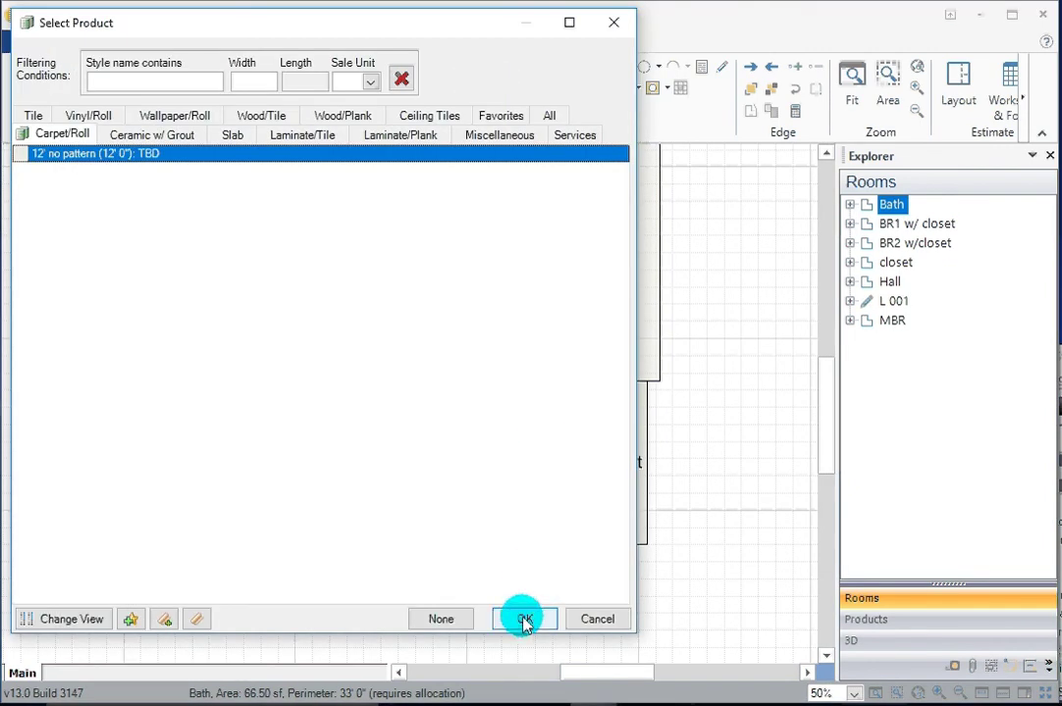
{"action": "left_click", "coordinate": [455, 620]}
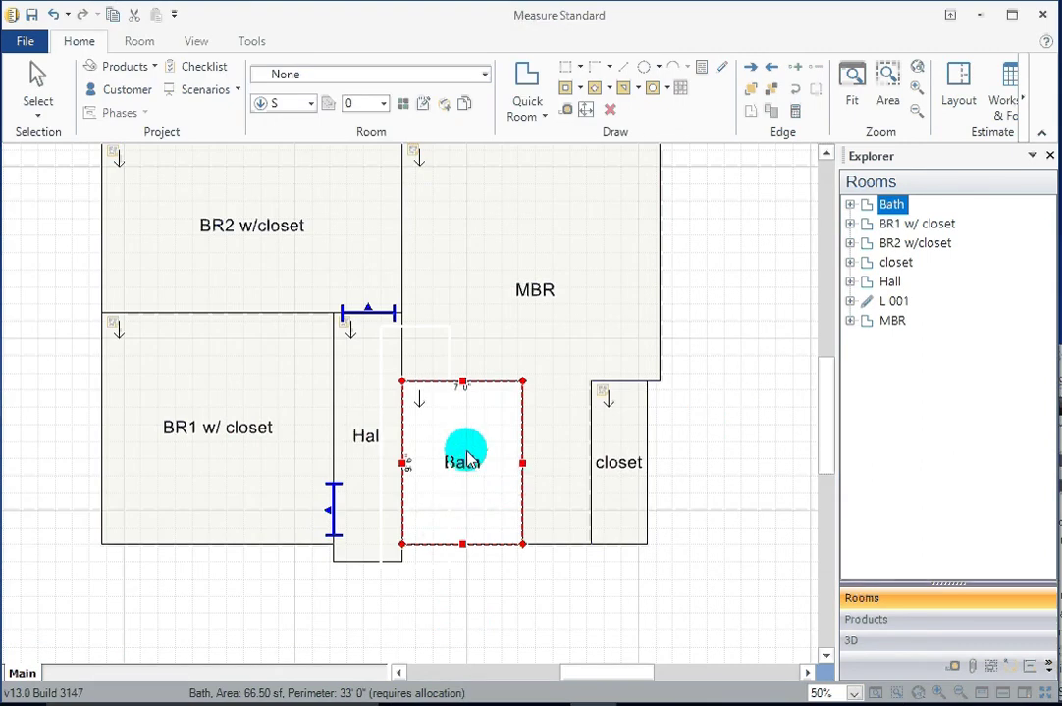
{"action": "left_click", "coordinate": [479, 577]}
Check the product assigned to BR1, the Hall, BR2, MBR and the closet, and open the product Layout.
{"action": "left_click", "coordinate": [212, 357]}
{"action": "left_click", "coordinate": [367, 434]}
{"action": "left_click", "coordinate": [320, 242]}
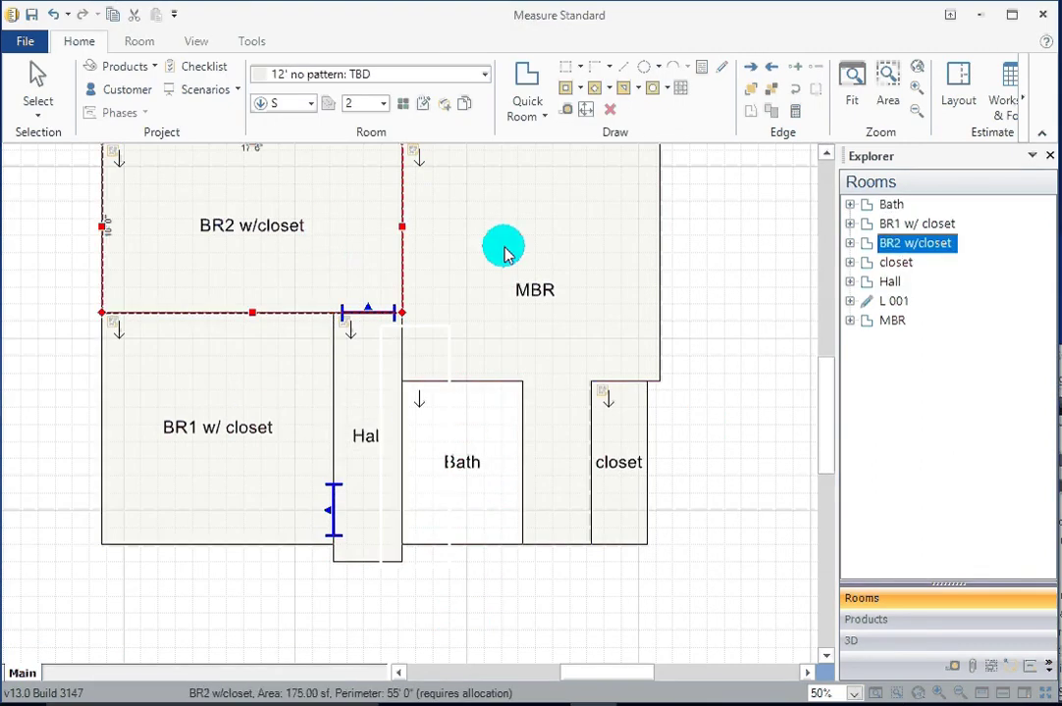
{"action": "left_click", "coordinate": [503, 246]}
{"action": "left_click", "coordinate": [616, 503]}
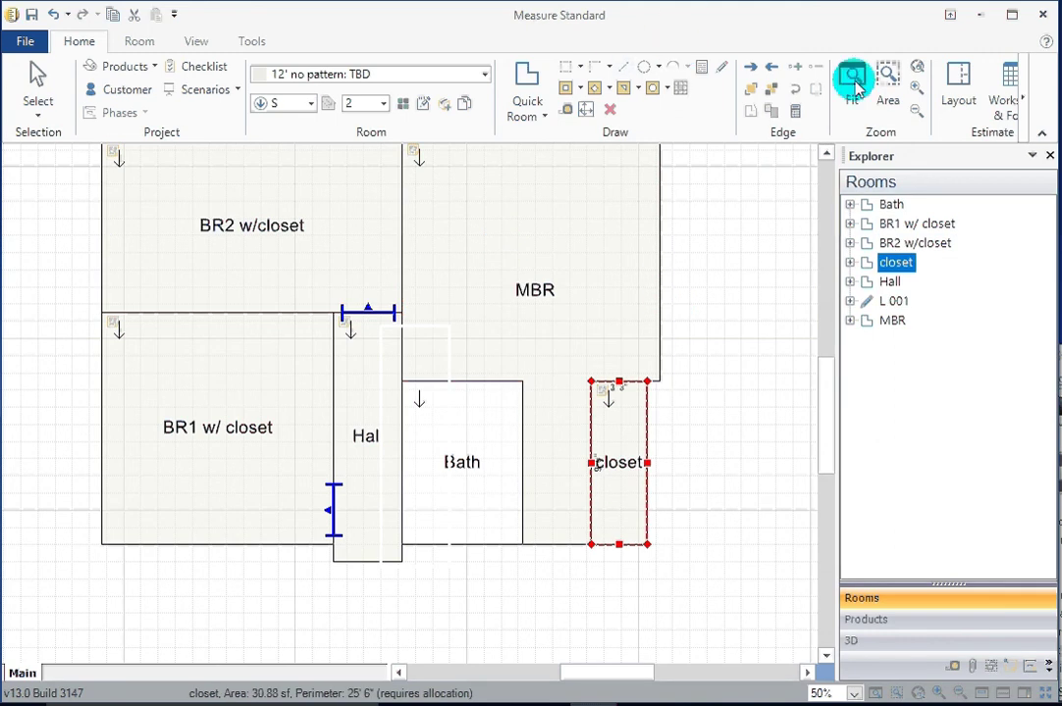
{"action": "left_click", "coordinate": [958, 81]}
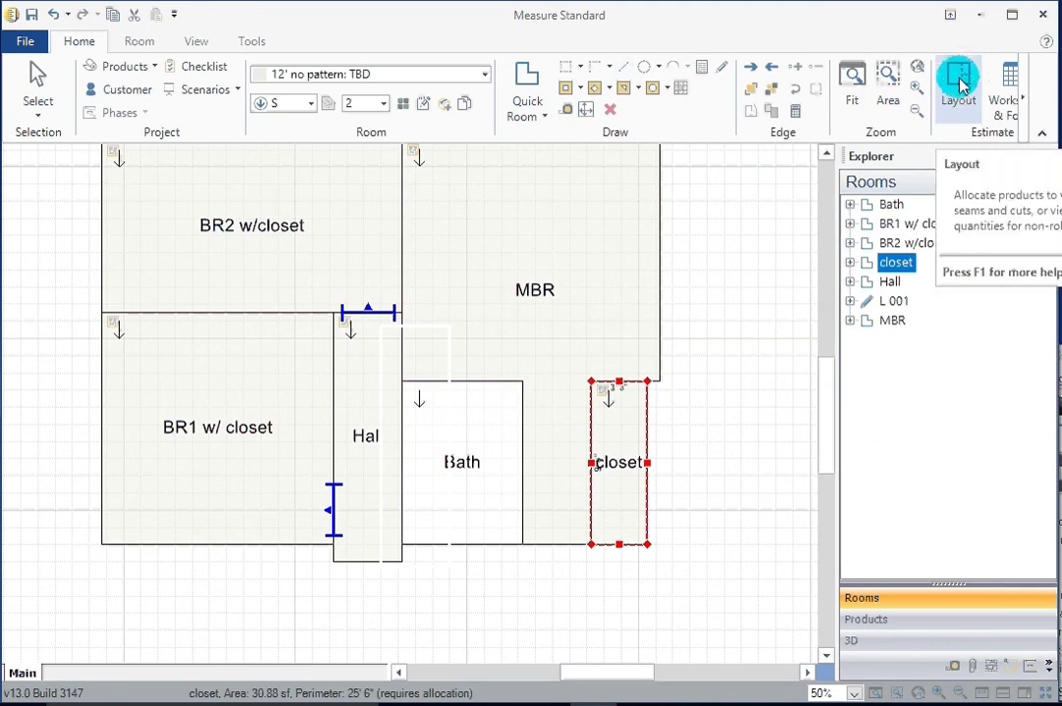